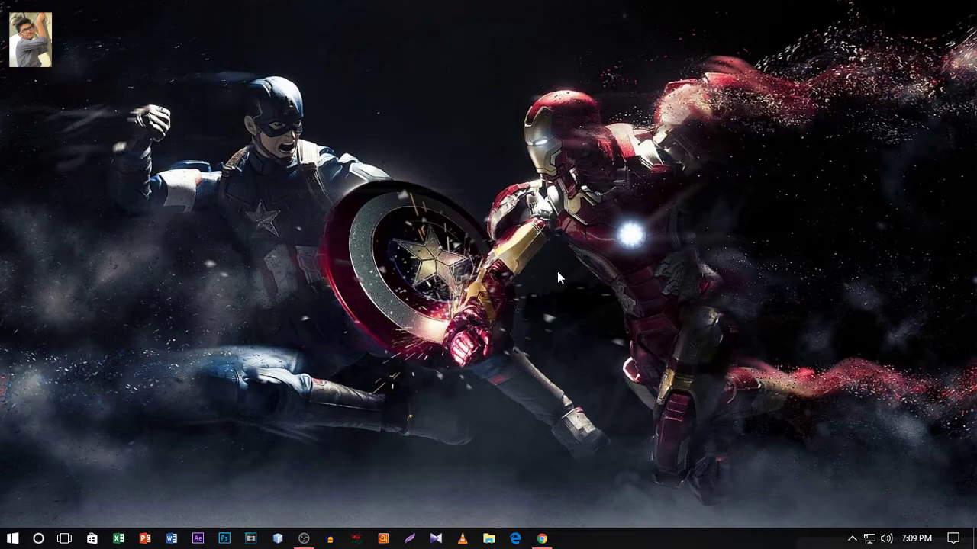
# - Restore the Chrome window showing the YouTube channel page from the taskbar
pyautogui.click(541, 539)
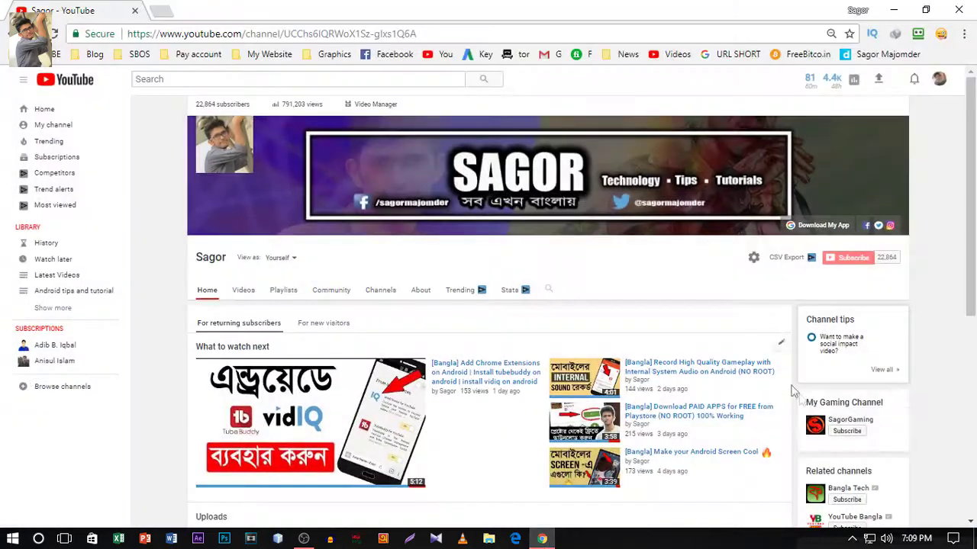
# - Open a new Chrome tab and enter the router address 192.168.0.1
pyautogui.click(161, 10)
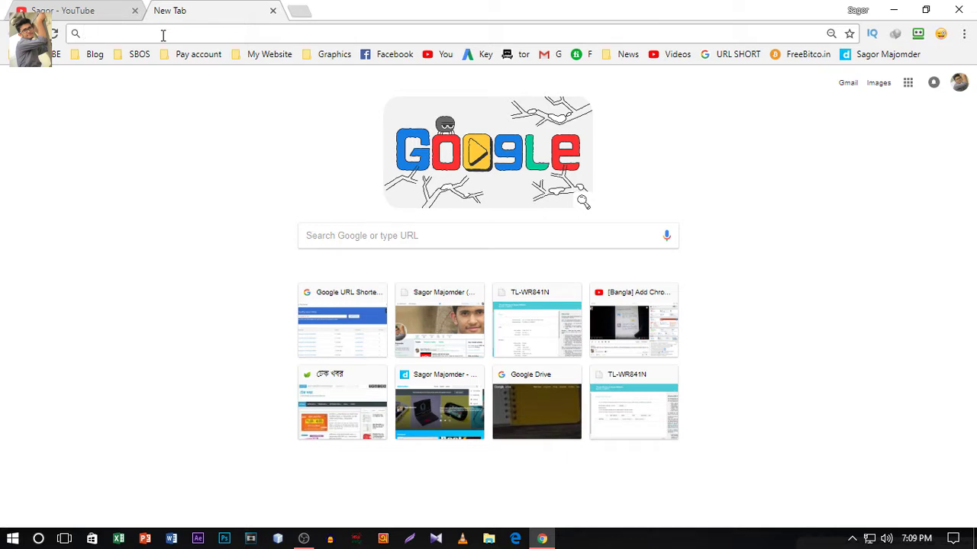
pyautogui.write('1')
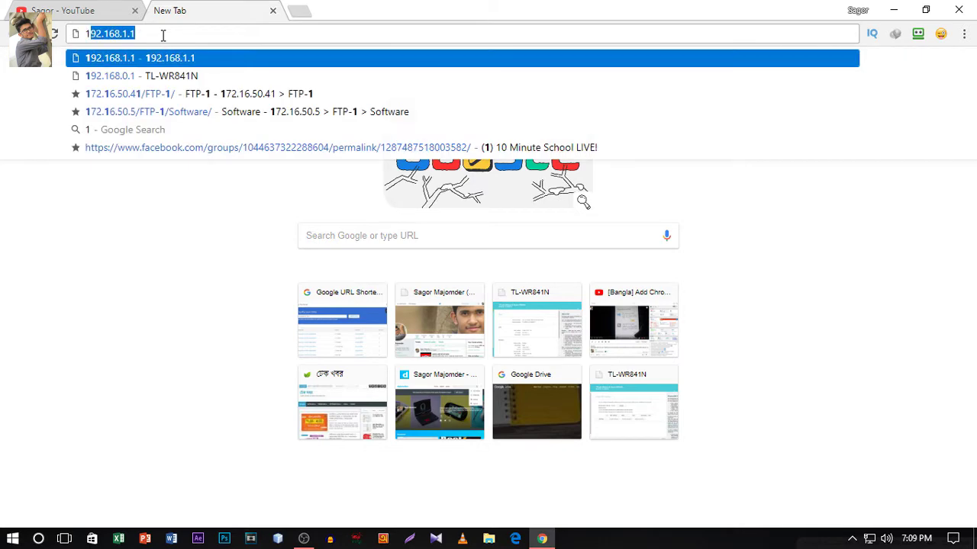
pyautogui.write('92.168')
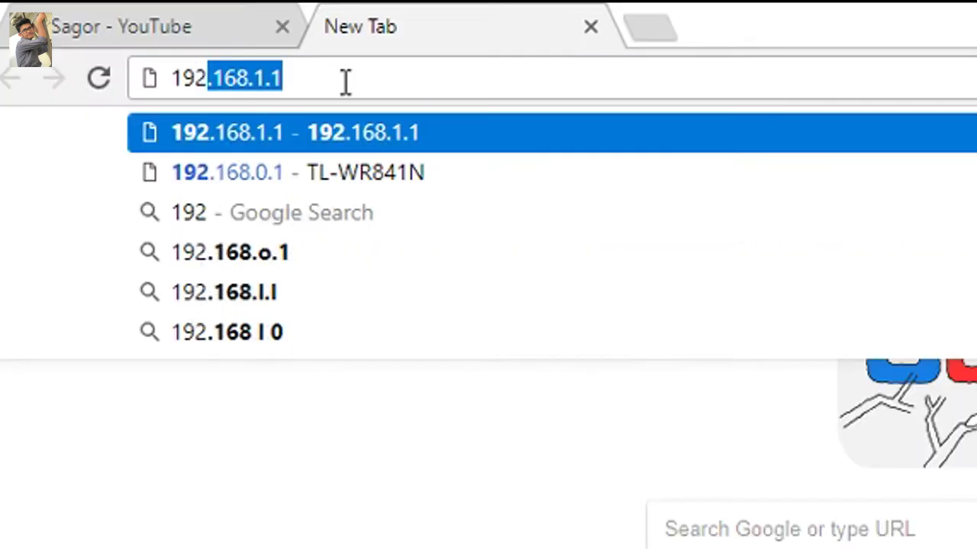
pyautogui.write('.0.1')
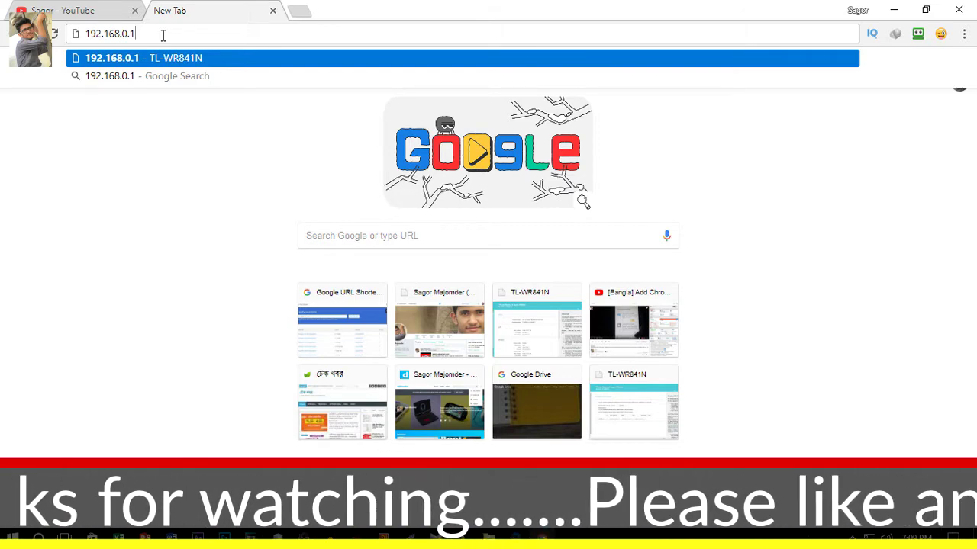
# - Load the router login, sign in with the admin username and password, and dismiss RoboForm AutoSave
pyautogui.press('Return')
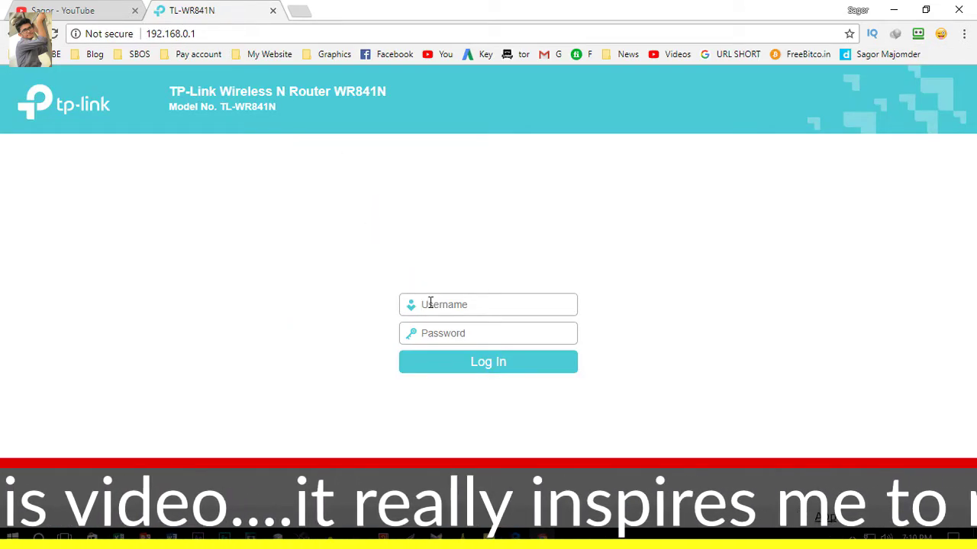
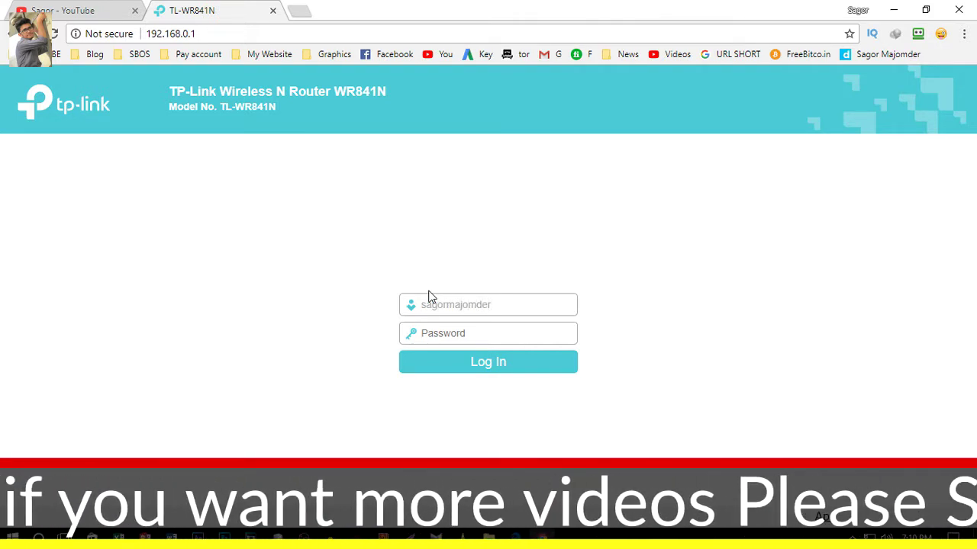
pyautogui.press('Tab')
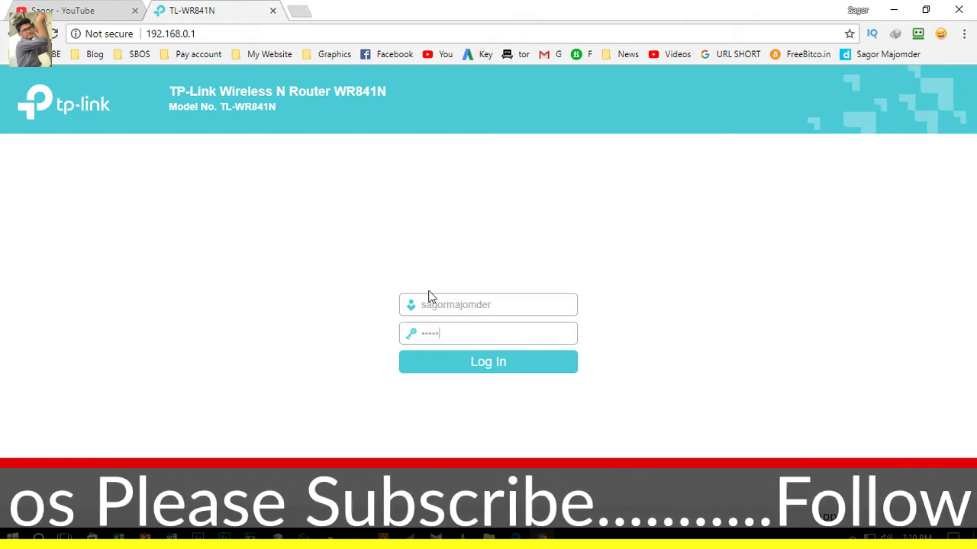
pyautogui.press('Return')
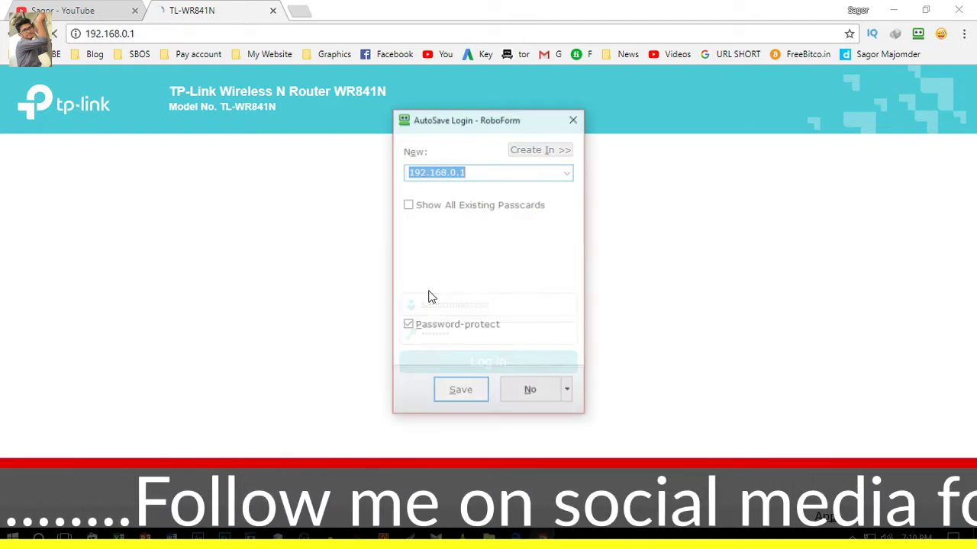
pyautogui.click(574, 121)
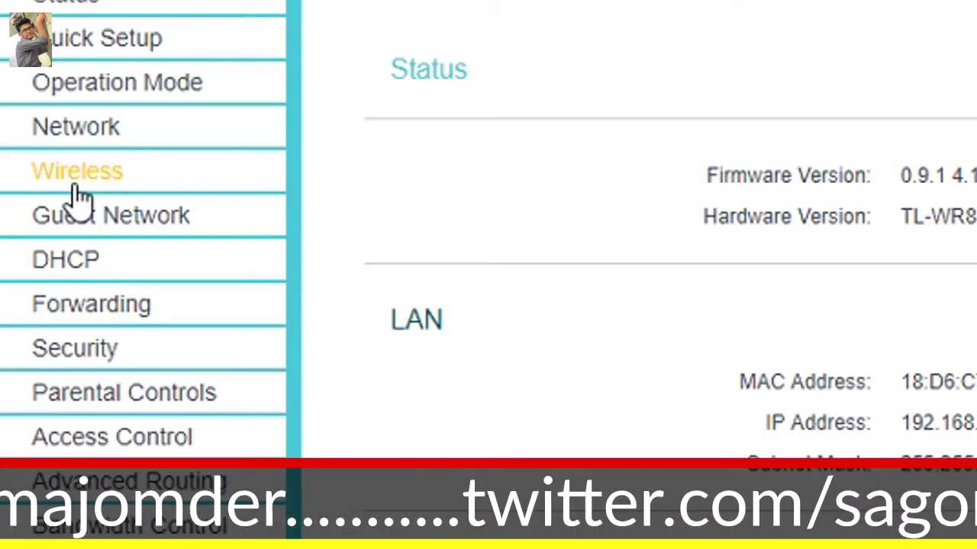
# - Open DHCP > DHCP Clients List and refresh it
pyautogui.click(36, 250)
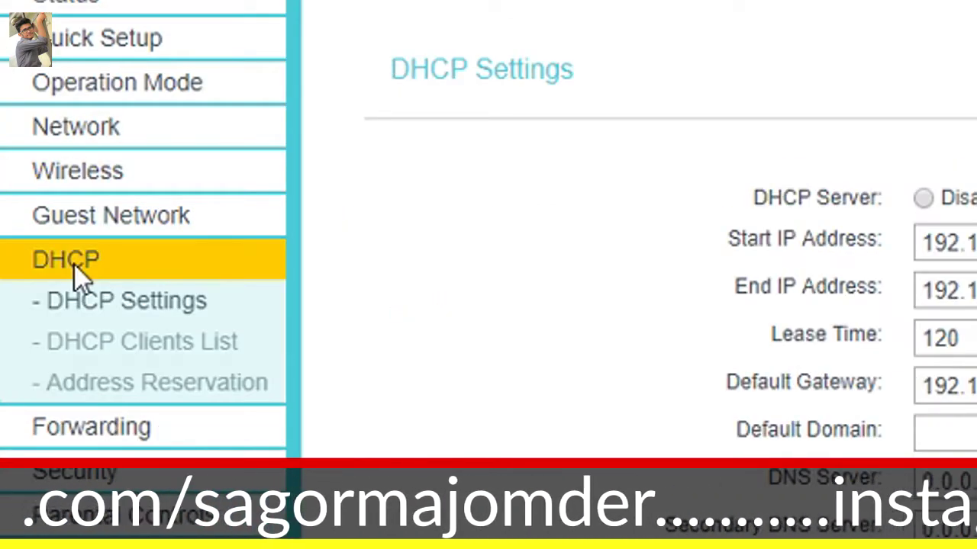
pyautogui.click(164, 345)
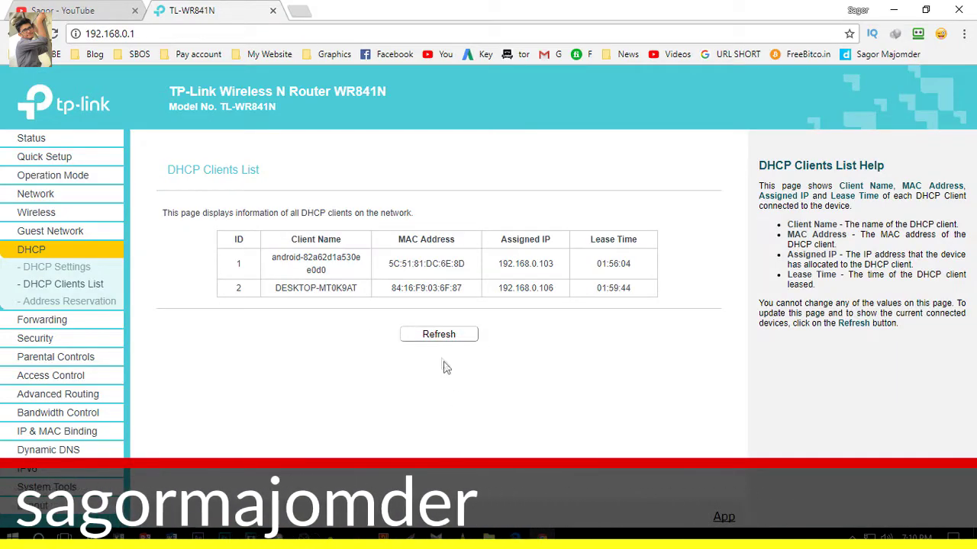
pyautogui.click(438, 336)
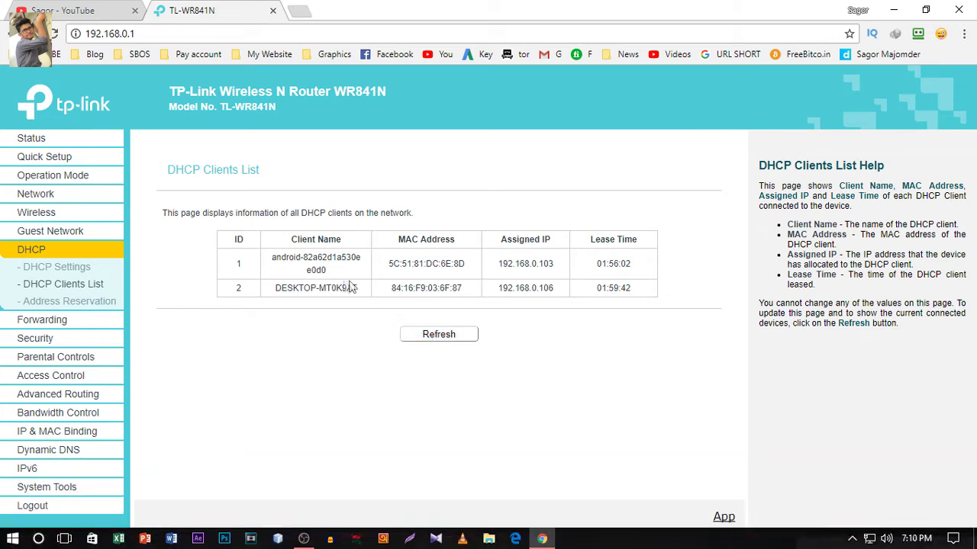
# - Highlight the Android phone and DESKTOP-MT0K9AT client names in the table
pyautogui.moveTo(269, 258); pyautogui.dragTo(344, 279)
pyautogui.click(362, 304)
pyautogui.click(344, 279)
pyautogui.moveTo(275, 289); pyautogui.dragTo(358, 300)
pyautogui.click(359, 300)
pyautogui.moveTo(271, 257); pyautogui.dragTo(328, 275)
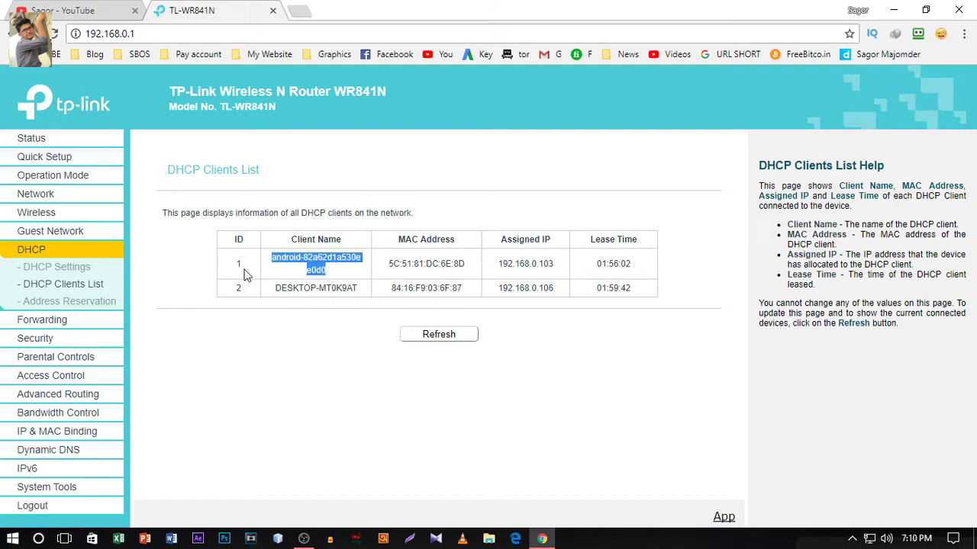
pyautogui.click(335, 284)
# - Open Wireless Statistics and highlight the station MAC address 5C:51:81:DC:6E:8D
pyautogui.click(26, 214)
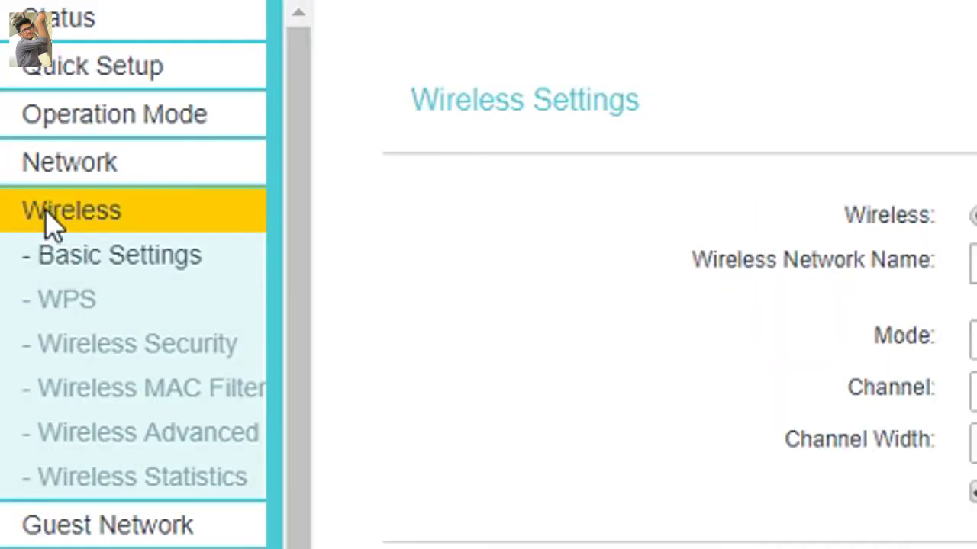
pyautogui.click(79, 479)
pyautogui.moveTo(213, 263); pyautogui.dragTo(291, 263)
pyautogui.click(356, 311)
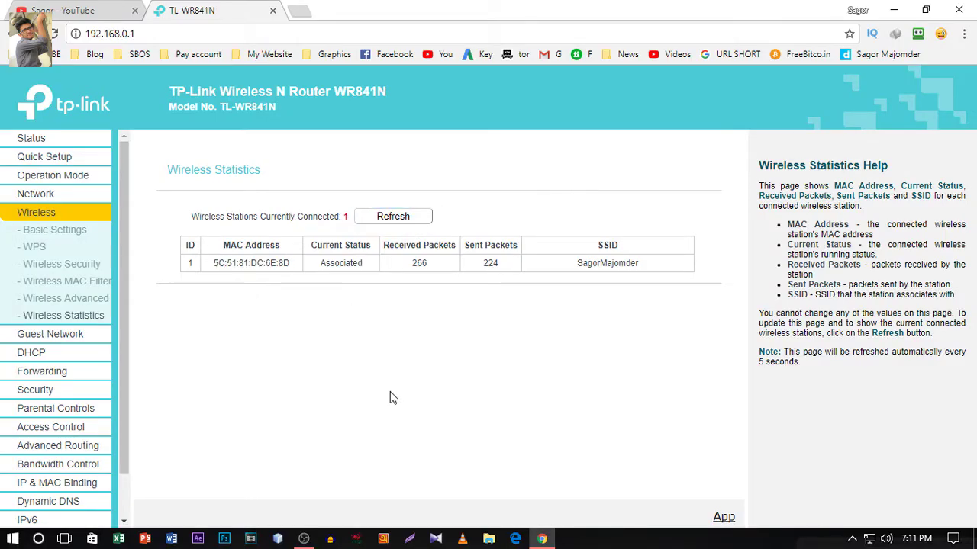
pyautogui.moveTo(285, 263); pyautogui.dragTo(213, 264)
pyautogui.click(252, 329)
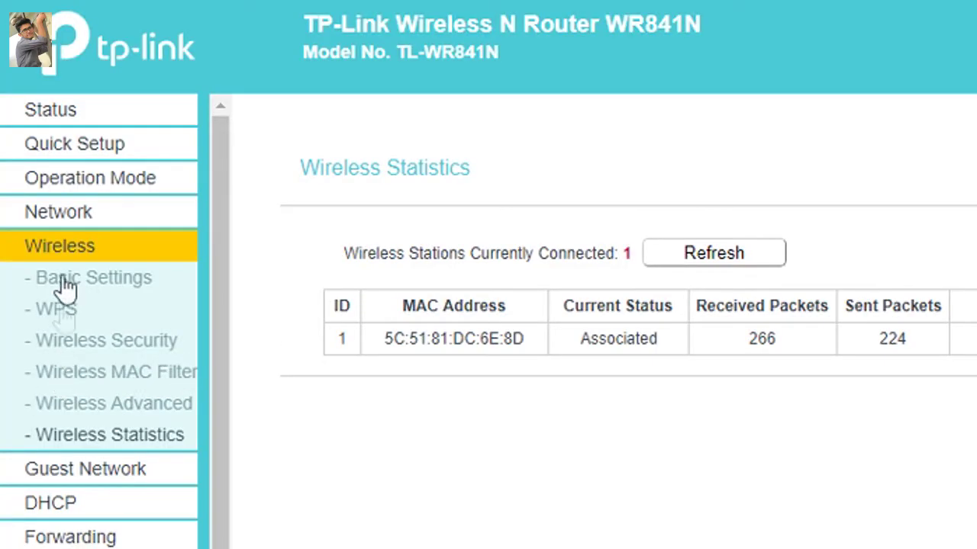
# - Enable Wireless MAC Filtering with the Allow rule, then check Wireless Statistics shows 0 stations
pyautogui.click(86, 380)
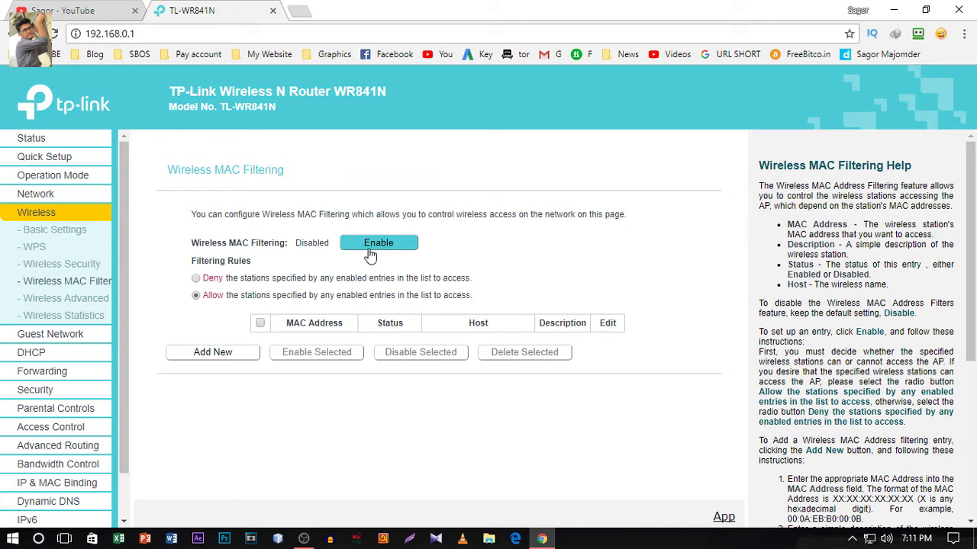
pyautogui.click(387, 250)
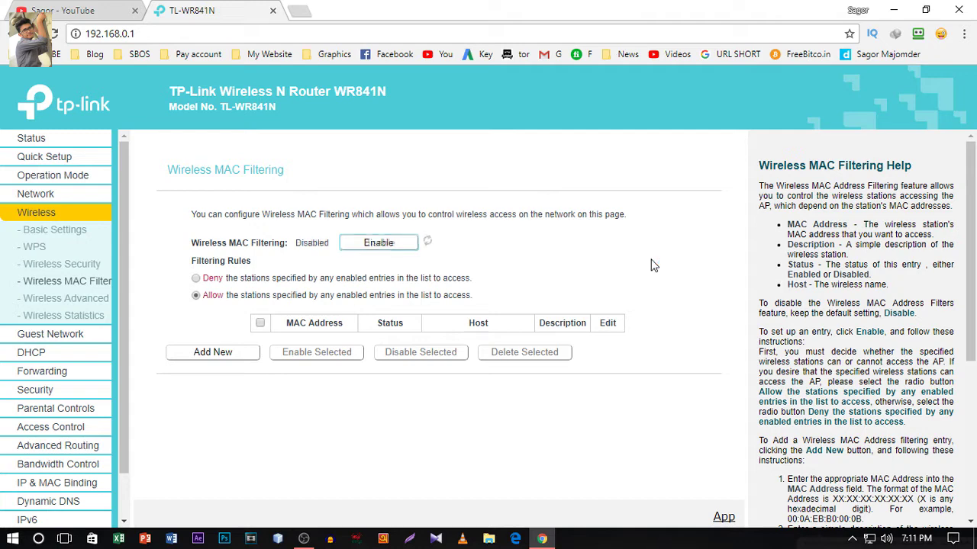
pyautogui.click(196, 296)
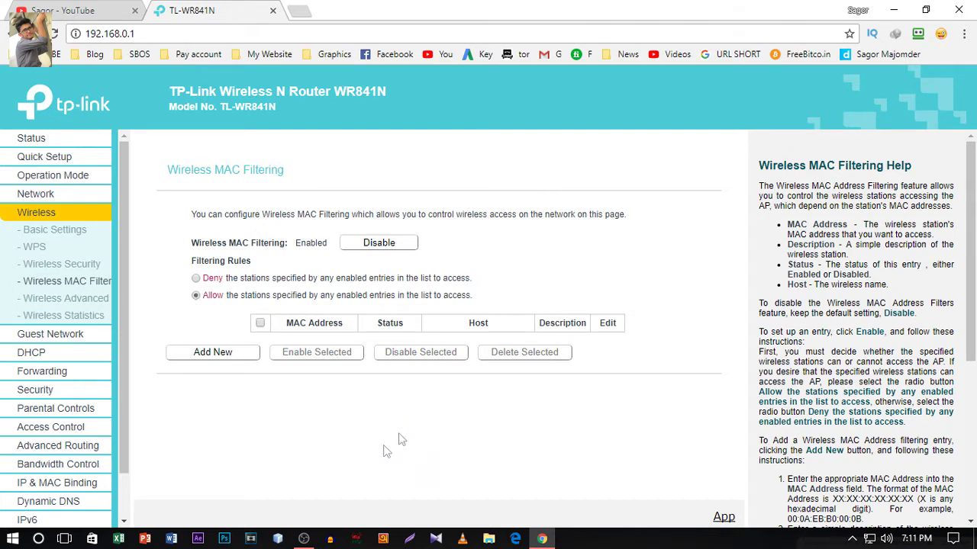
pyautogui.click(64, 326)
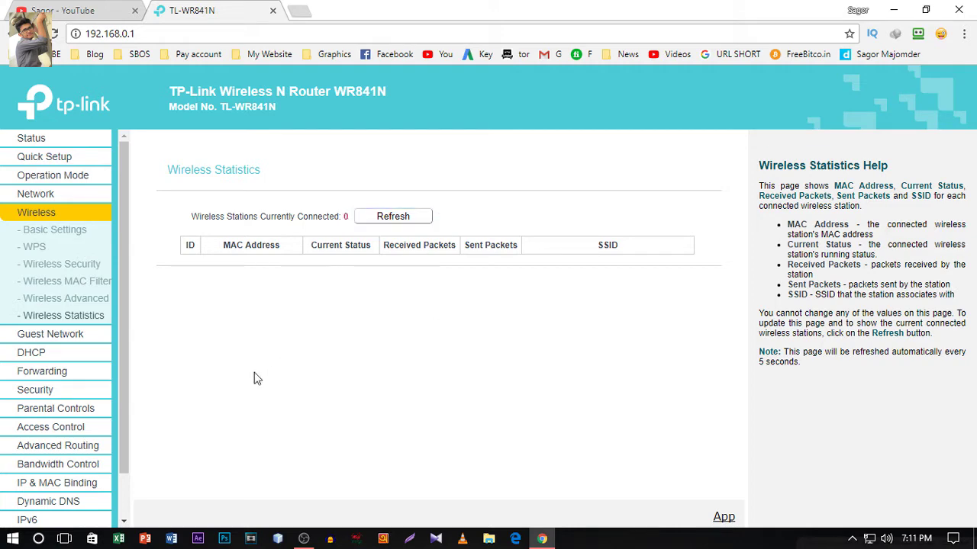
# - Check the DHCP Clients List now shows only DESKTOP-MT0K9AT, then return to Wireless settings
pyautogui.click(83, 353)
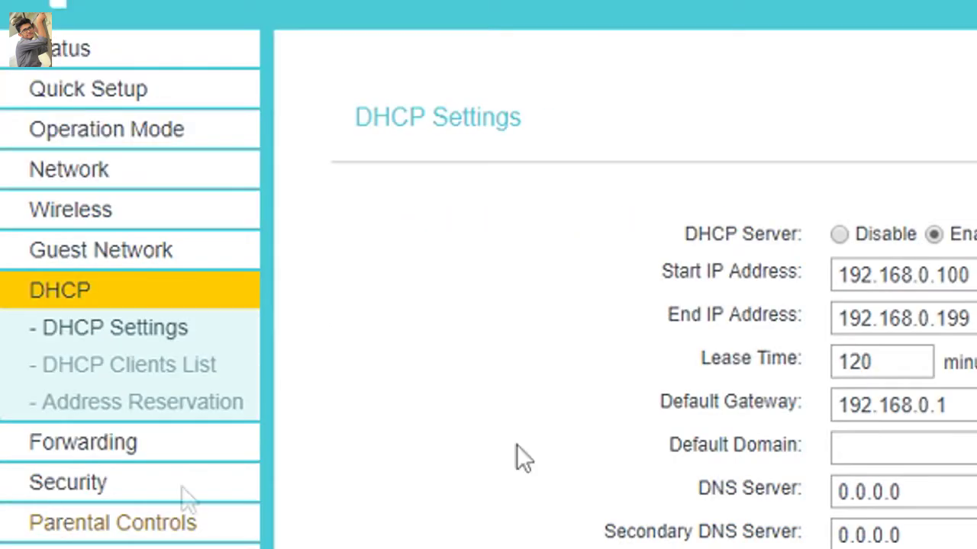
pyautogui.click(121, 365)
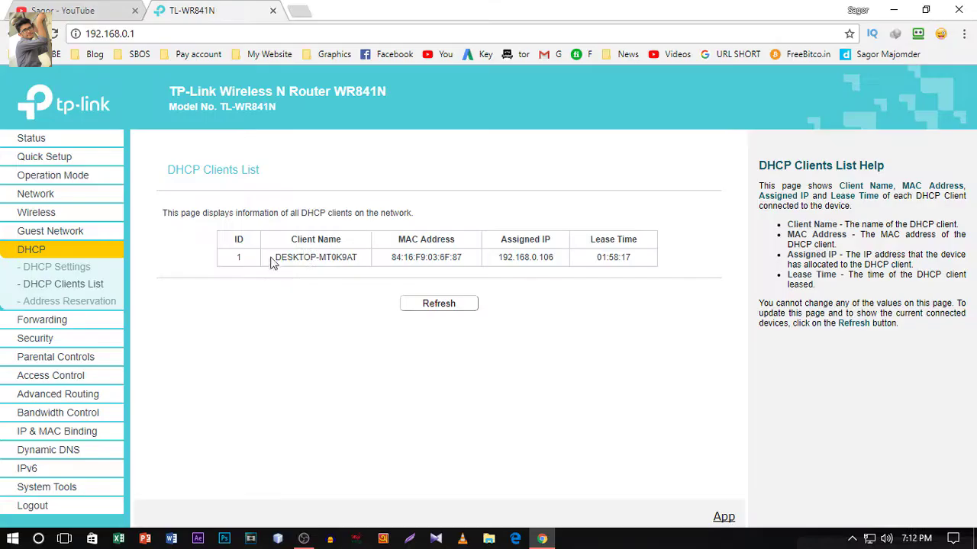
pyautogui.moveTo(582, 306); pyautogui.dragTo(783, 358)
pyautogui.moveTo(358, 257); pyautogui.dragTo(288, 257)
pyautogui.moveTo(357, 257); pyautogui.dragTo(277, 258)
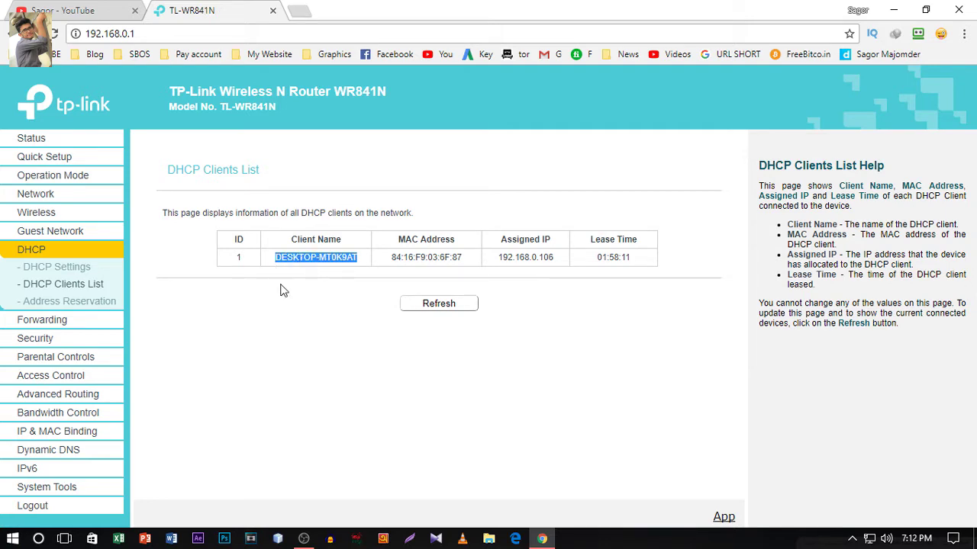
pyautogui.click(280, 290)
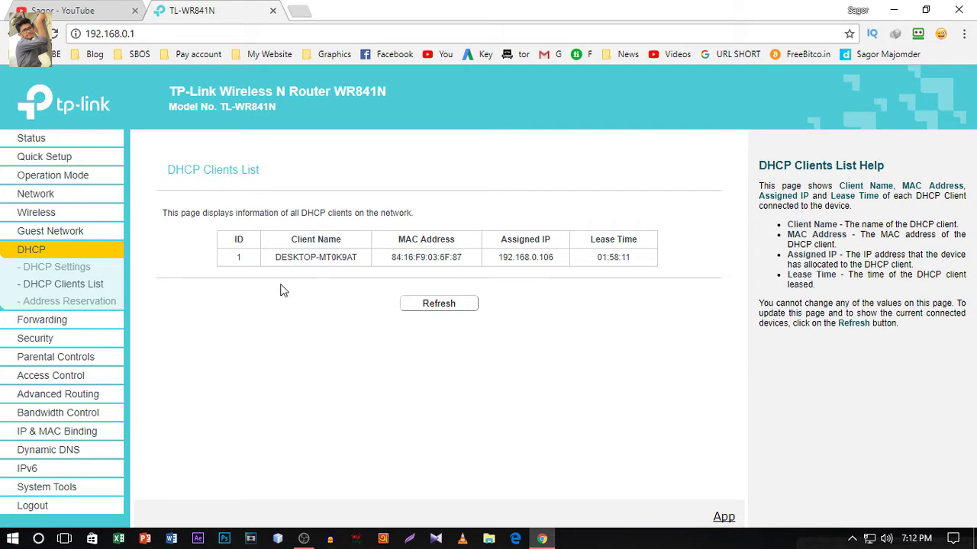
pyautogui.click(50, 217)
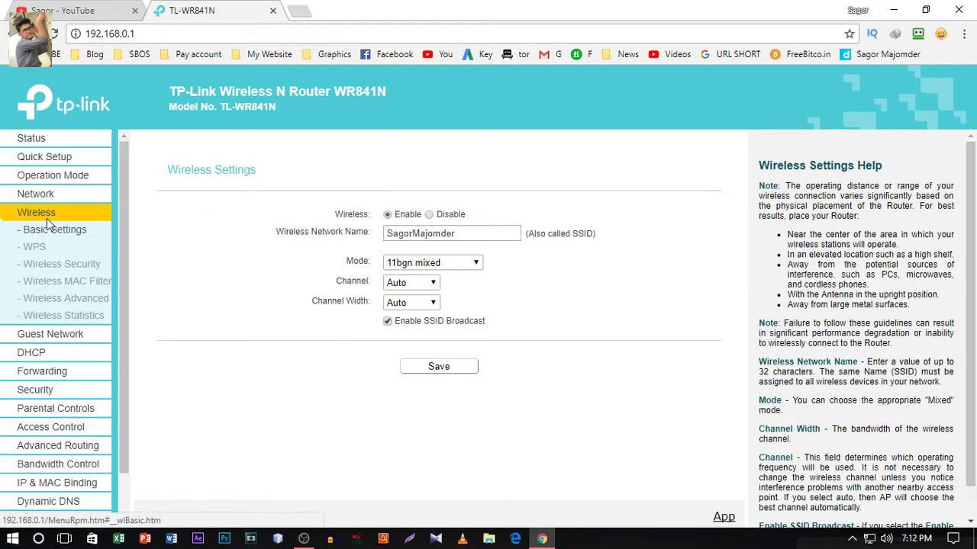
# - Go to the Wireless MAC Filtering page and confirm Wireless Statistics still shows 0 stations
pyautogui.click(36, 280)
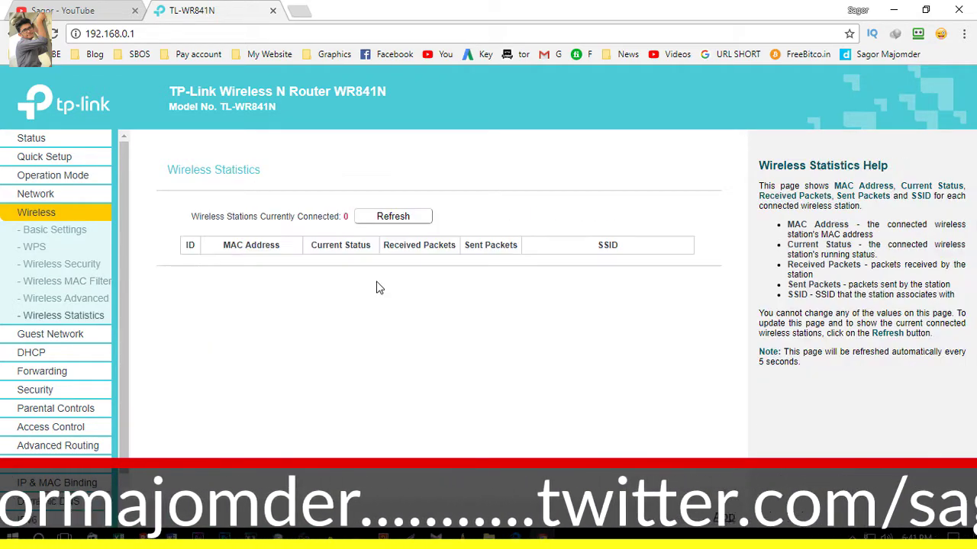
# - Set Wireless MAC Filtering to Disabled
pyautogui.click(65, 282)
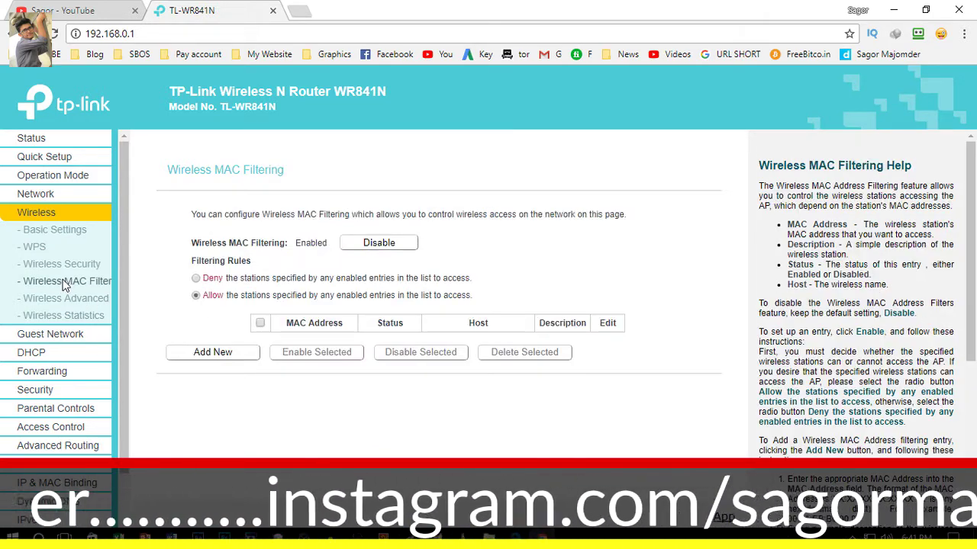
pyautogui.click(391, 240)
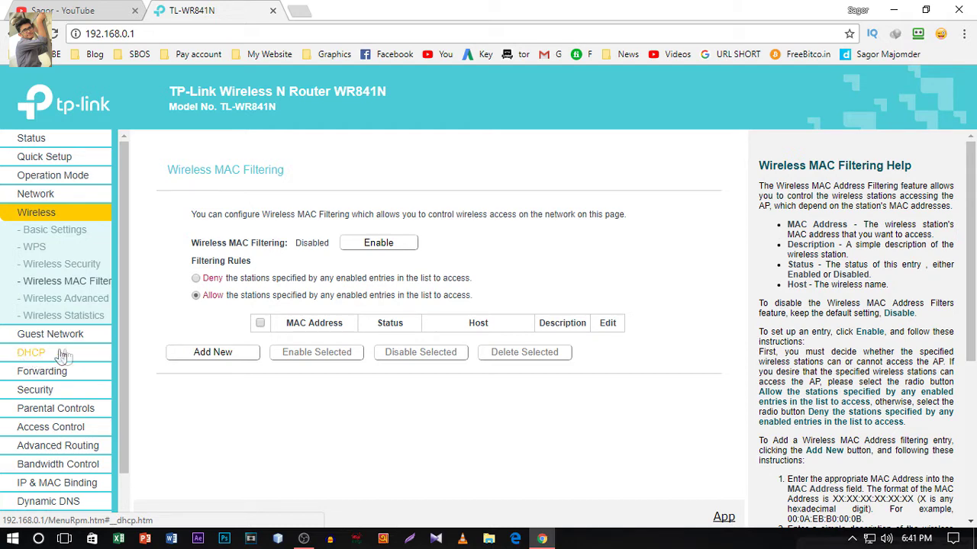
# - Open the DHCP Clients List and refresh it until the new devices appear
pyautogui.click(31, 355)
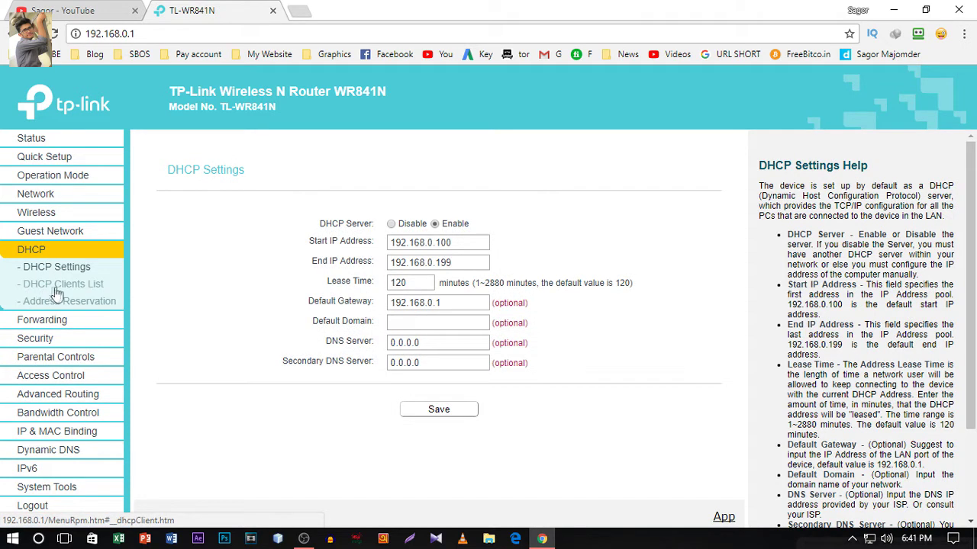
pyautogui.click(84, 287)
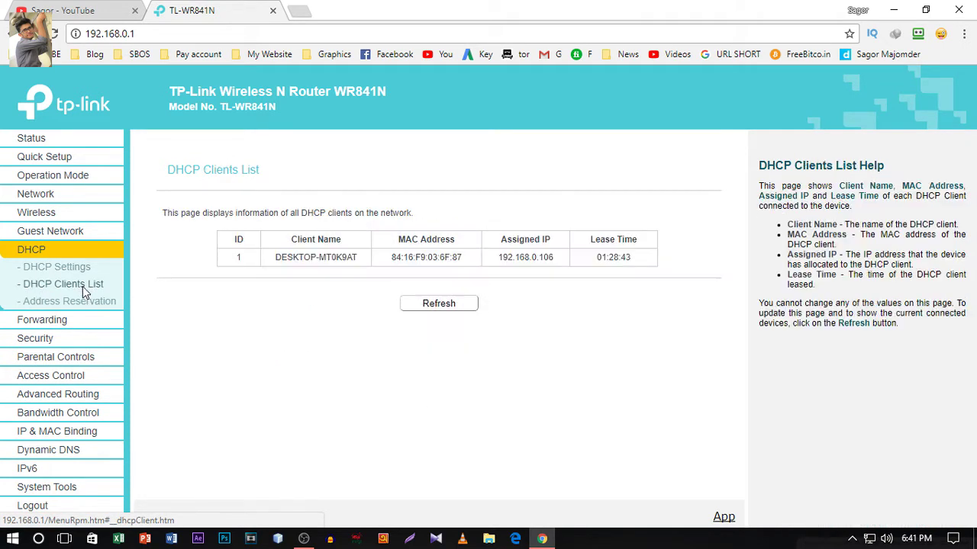
pyautogui.click(443, 305)
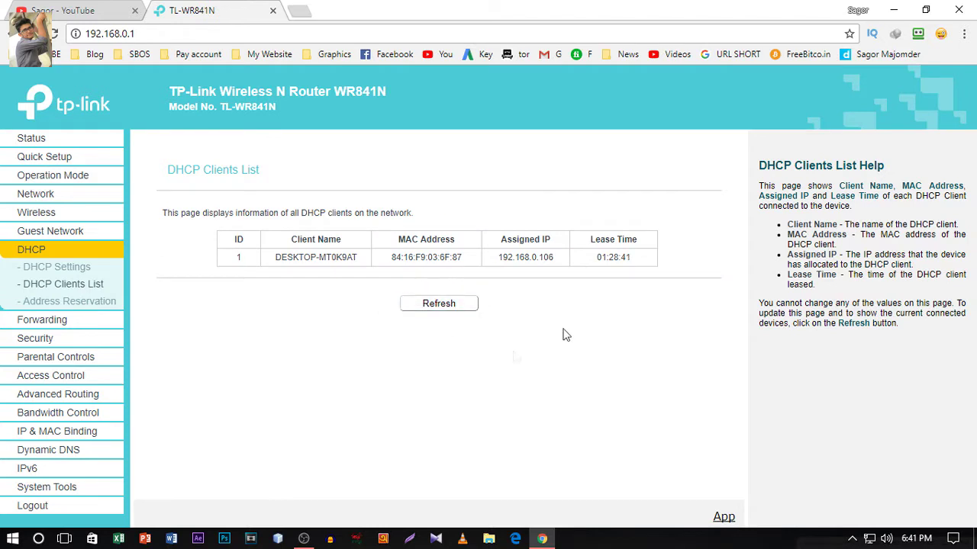
pyautogui.moveTo(283, 262); pyautogui.dragTo(366, 257)
pyautogui.click(297, 303)
pyautogui.click(452, 311)
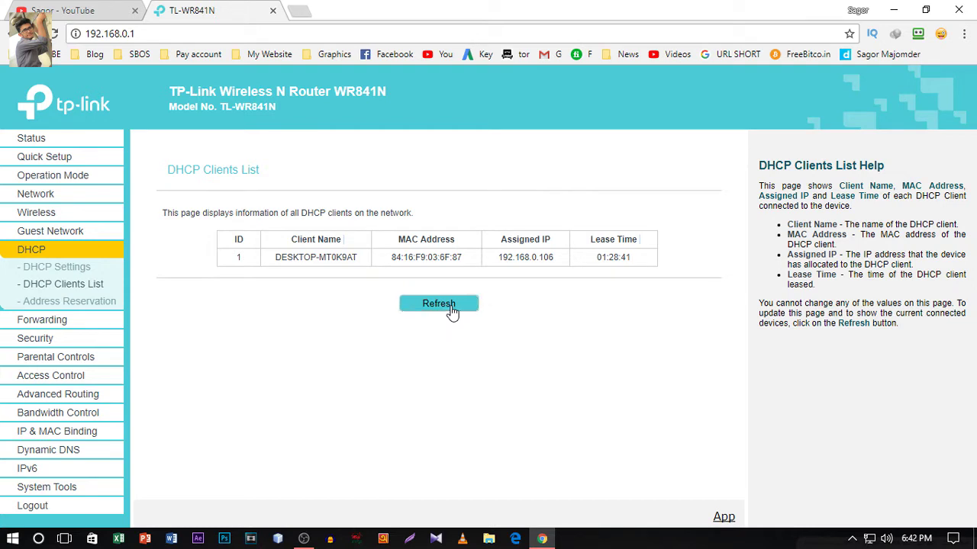
# - Highlight the names of the two Android clients in the list
pyautogui.moveTo(277, 293); pyautogui.dragTo(340, 305)
pyautogui.moveTo(280, 257); pyautogui.dragTo(330, 273)
pyautogui.click(336, 275)
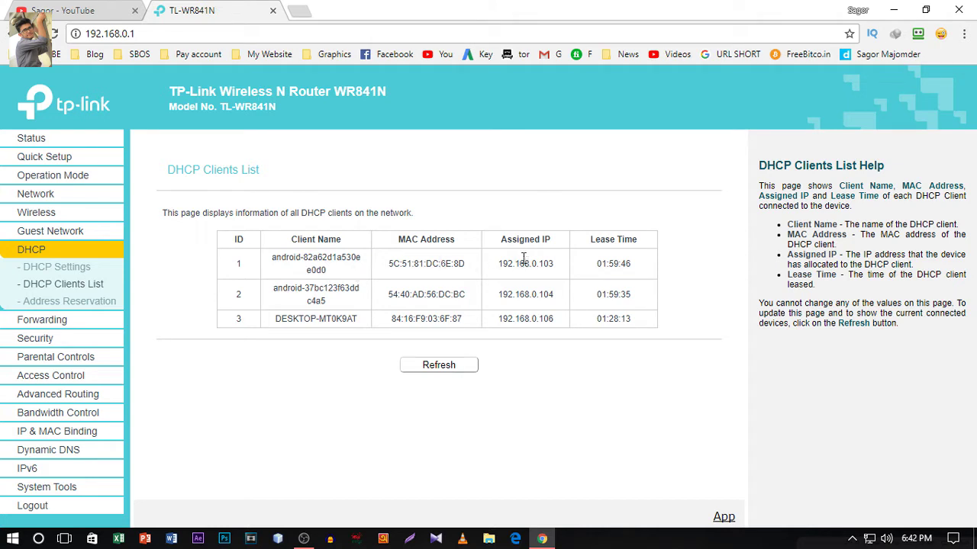
# - Highlight the Android phones' IP addresses 192.168.0.103 and 192.168.0.104
pyautogui.moveTo(501, 263); pyautogui.dragTo(558, 295)
pyautogui.click(504, 291)
pyautogui.click(557, 319)
pyautogui.moveTo(555, 295)
pyautogui.mouseDown()
pyautogui.moveTo(500, 295)
pyautogui.moveTo(557, 299)
pyautogui.mouseUp()
pyautogui.click(504, 292)
pyautogui.click(564, 276)
pyautogui.moveTo(556, 264); pyautogui.dragTo(498, 264)
pyautogui.click(516, 266)
# - In the DHCP Clients List, note the phone at 192.168.0.104 with MAC 54:40:AD:56:DC:BC
pyautogui.doubleClick(525, 298)
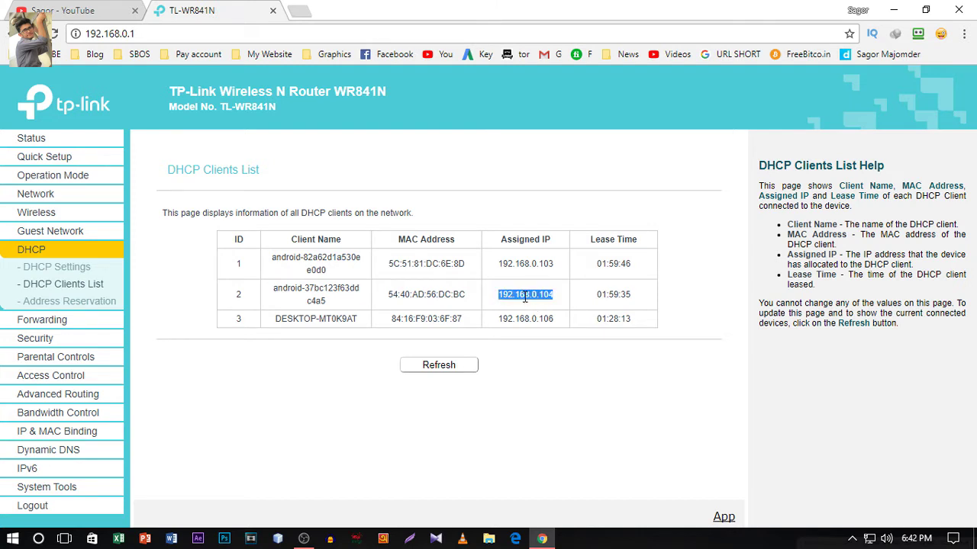
pyautogui.click(525, 297)
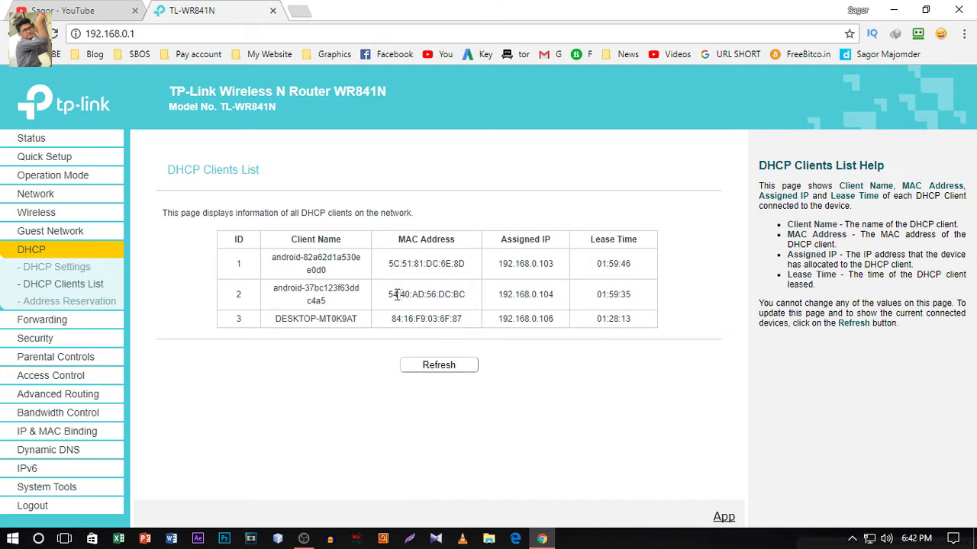
pyautogui.moveTo(390, 294); pyautogui.dragTo(464, 297)
pyautogui.hotkey('ctrl', 'c')
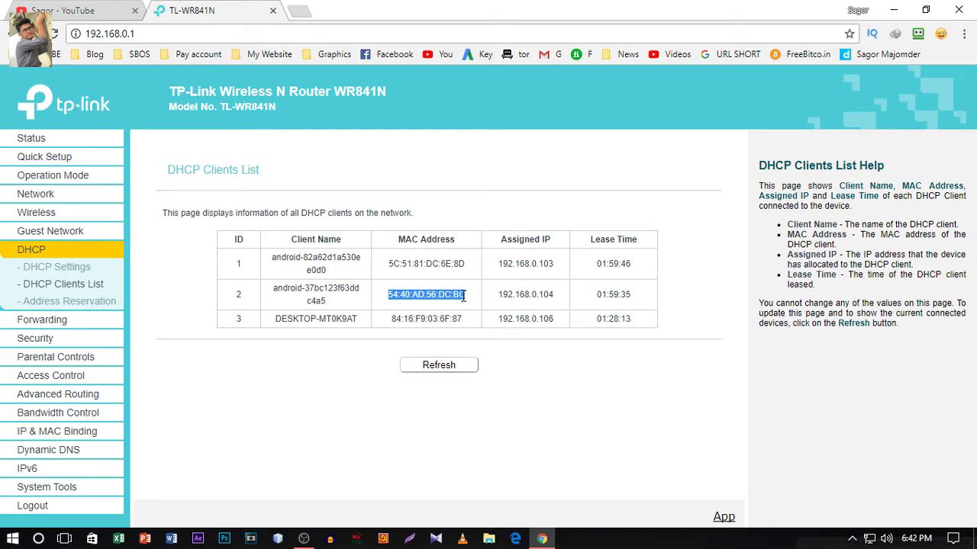
pyautogui.click(463, 296)
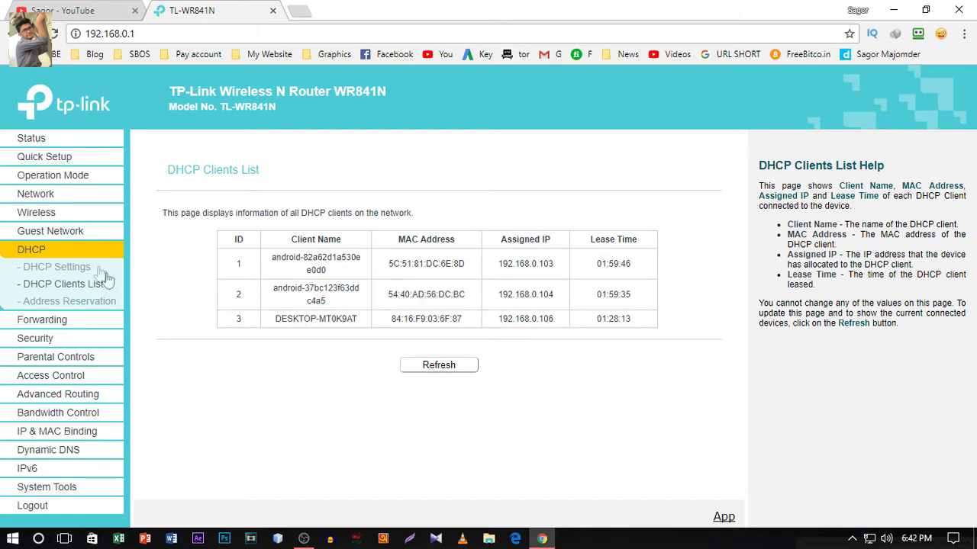
# - Enable Wireless MAC Filtering again under Wireless > Wireless MAC Filtering
pyautogui.click(40, 213)
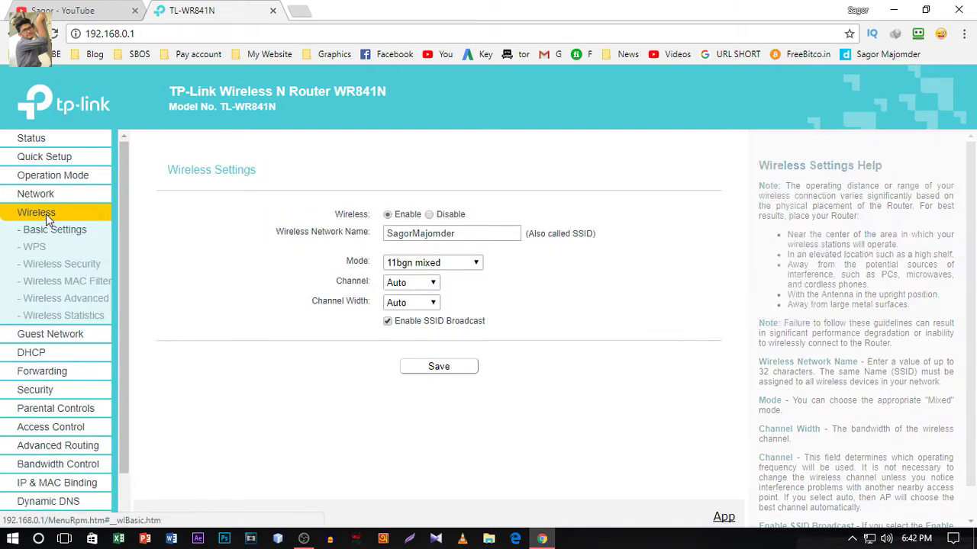
pyautogui.click(57, 281)
pyautogui.click(396, 248)
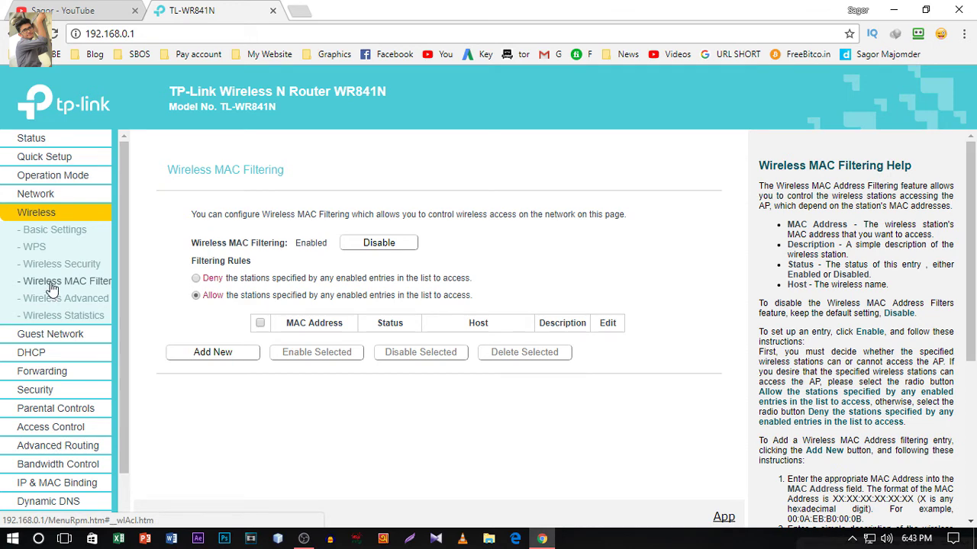
# - Check the DHCP Clients List, including the DESKTOP-MT0K9AT client, and refresh it
pyautogui.click(51, 355)
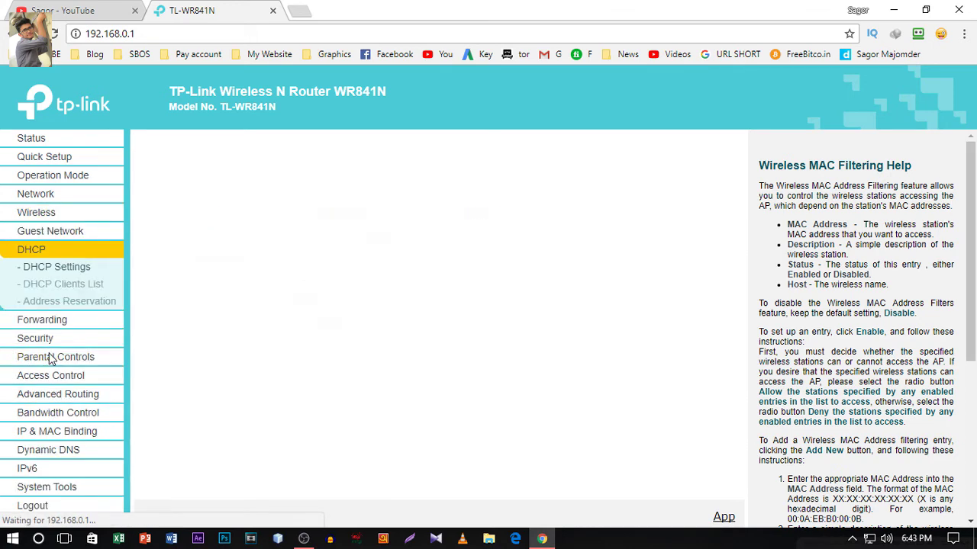
pyautogui.click(67, 293)
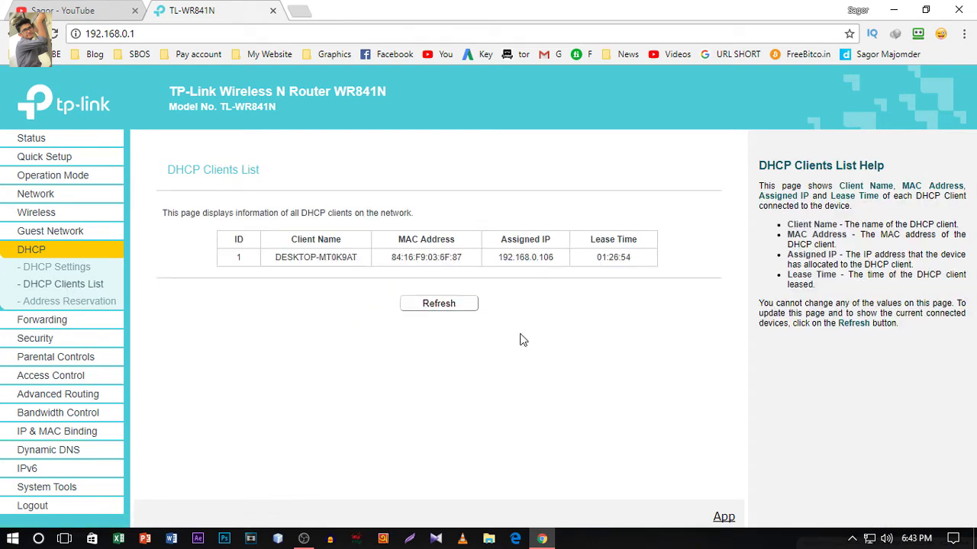
pyautogui.moveTo(280, 261); pyautogui.dragTo(365, 266)
pyautogui.click(364, 294)
pyautogui.click(442, 309)
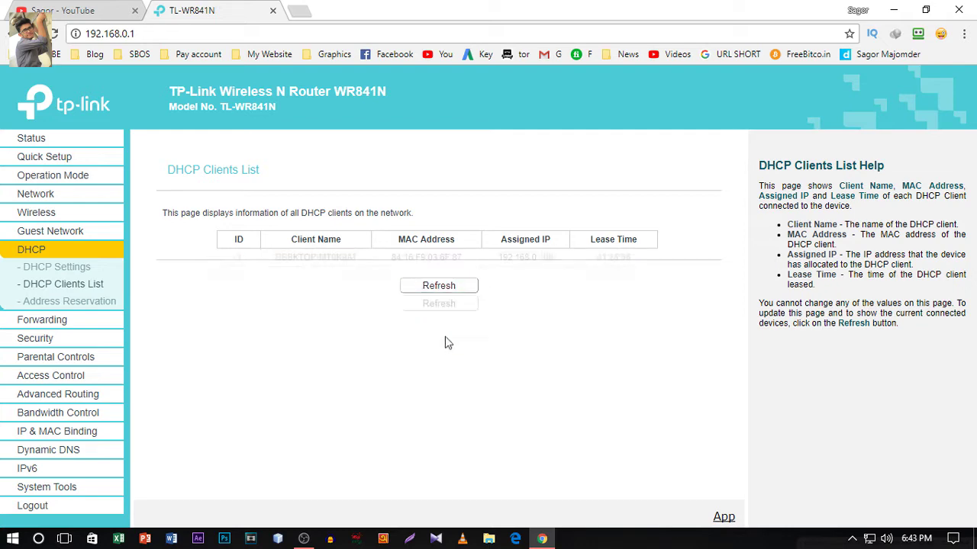
# - Look at Wireless Statistics, then go to the Wireless MAC Filtering page
pyautogui.click(45, 216)
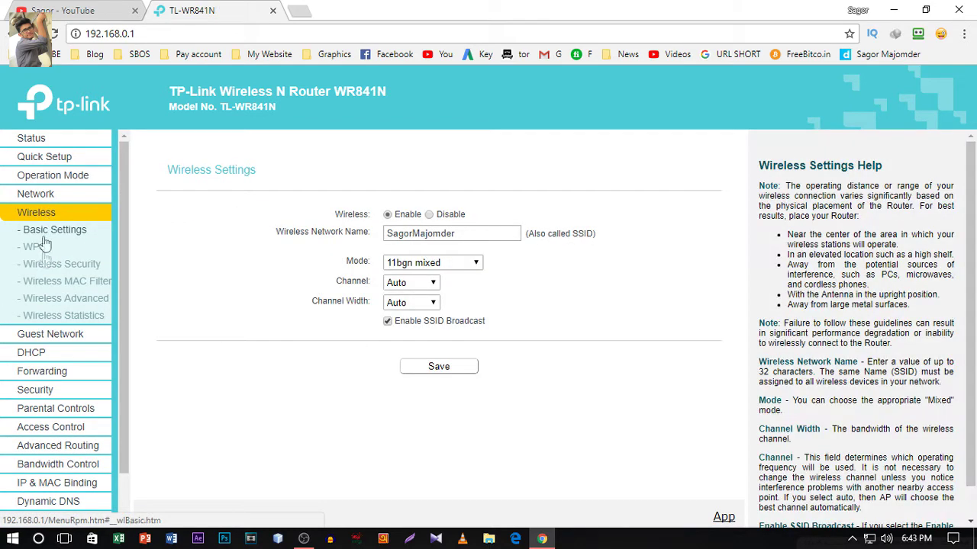
pyautogui.click(55, 322)
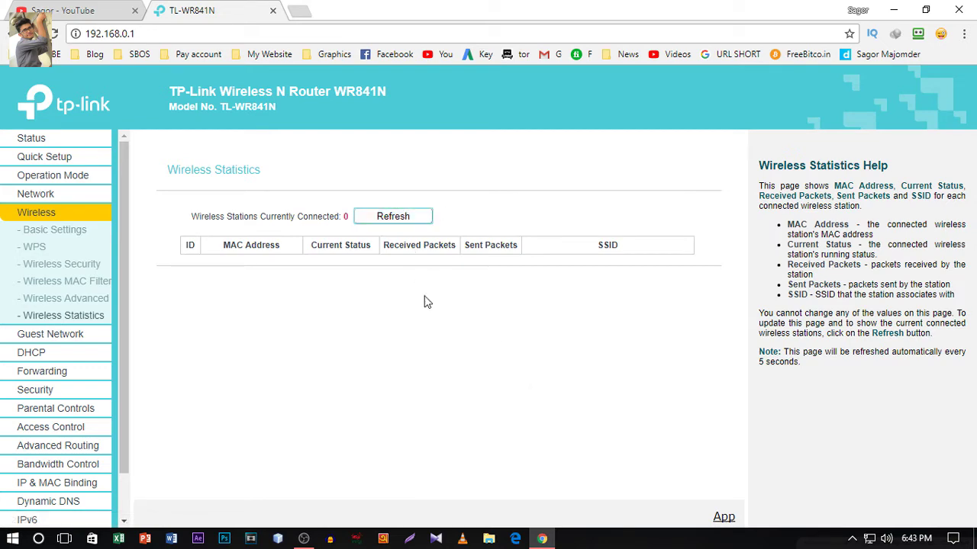
pyautogui.click(67, 283)
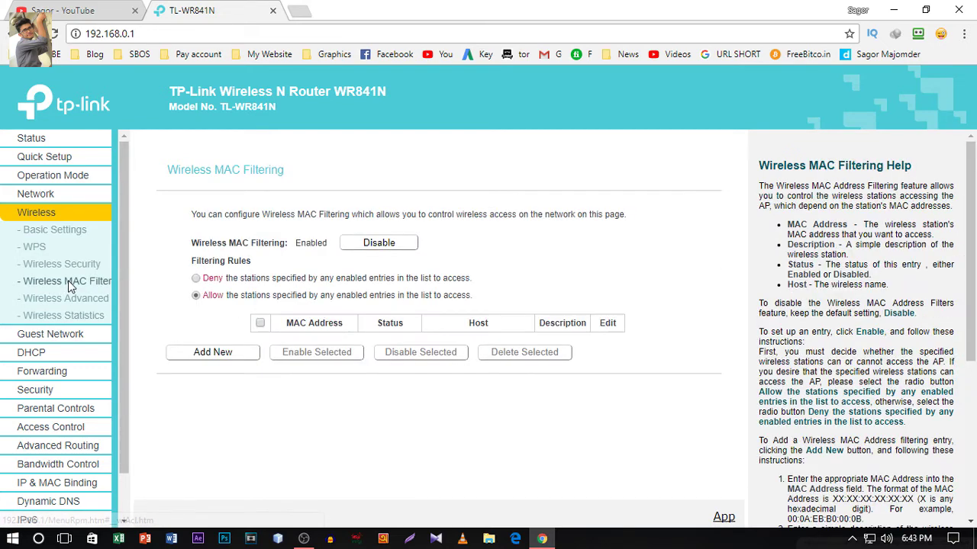
pyautogui.click(213, 352)
pyautogui.click(416, 242)
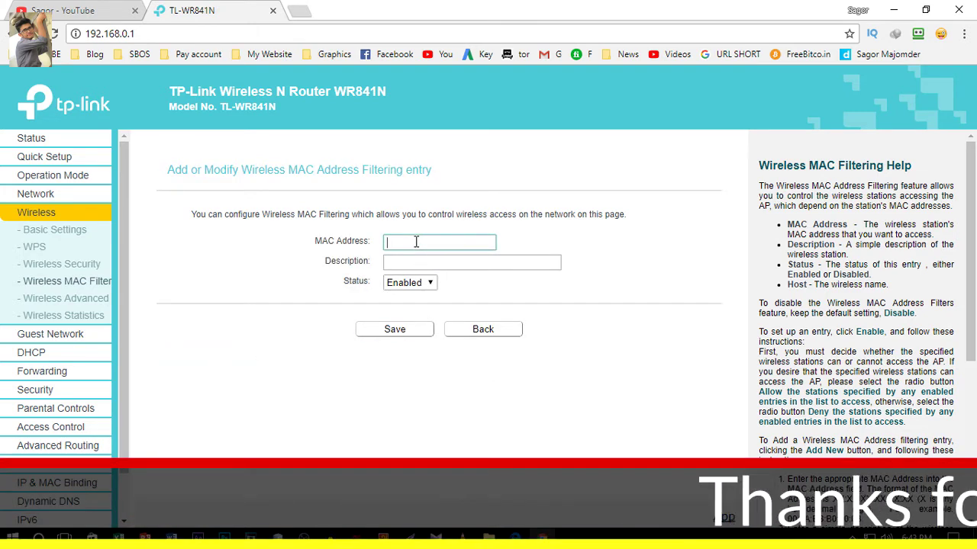
pyautogui.hotkey('ctrl', 'v')
pyautogui.click(425, 263)
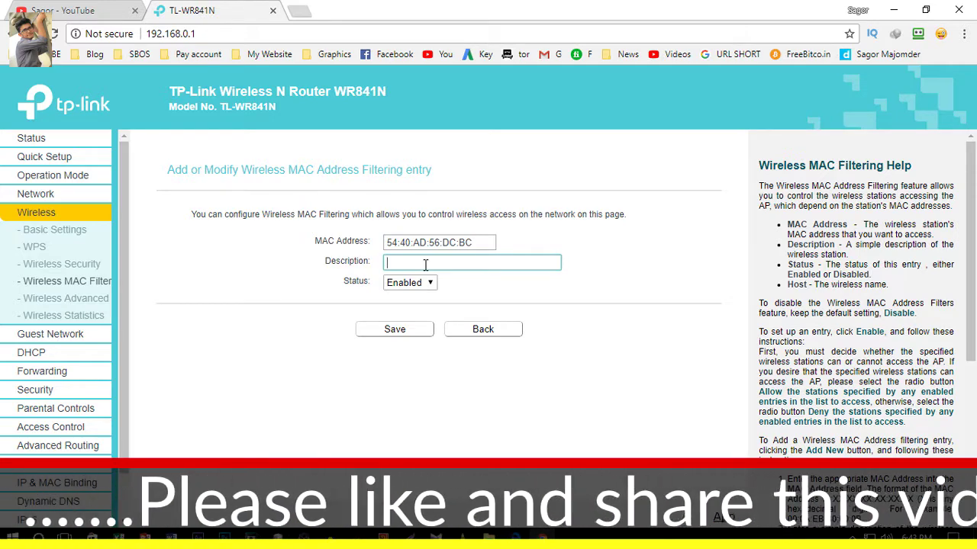
pyautogui.write('my ')
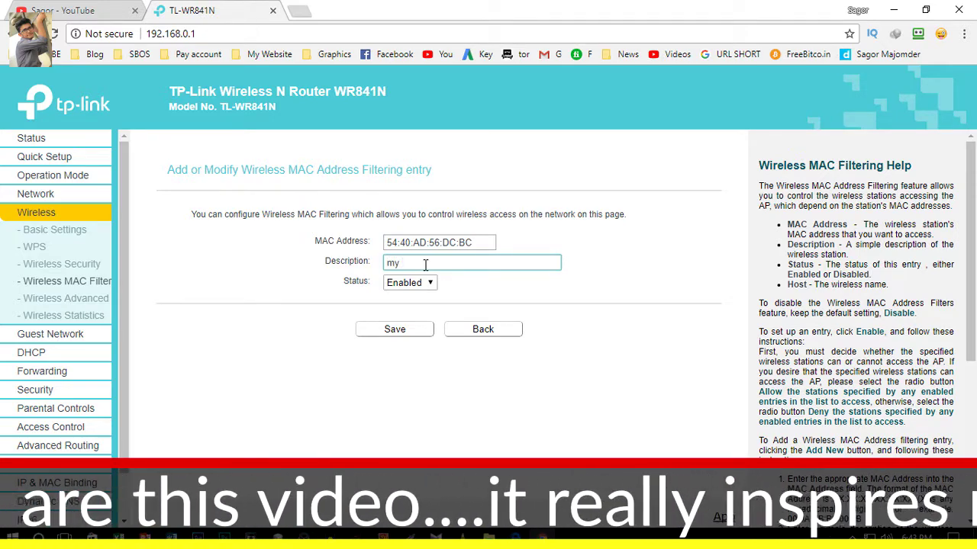
pyautogui.write('and')
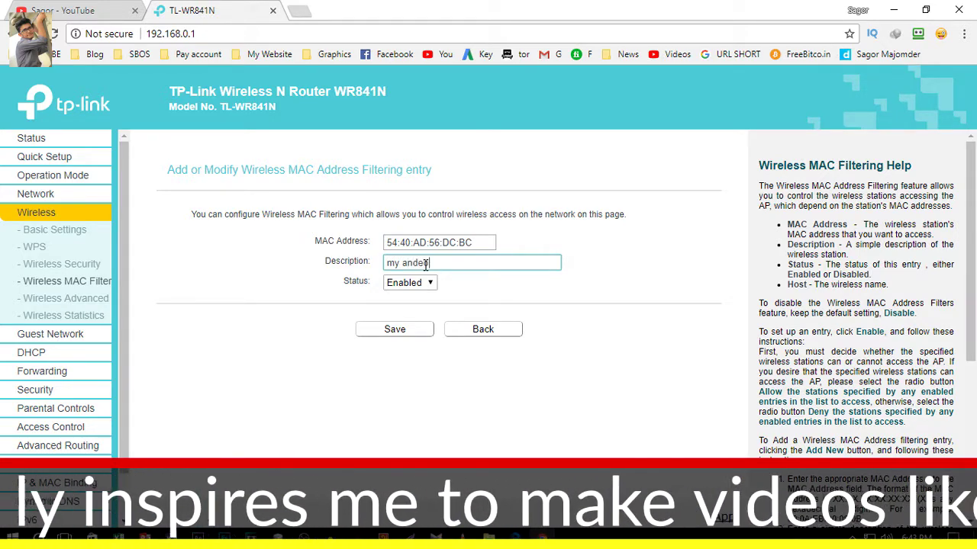
pyautogui.write('roid mobilw')
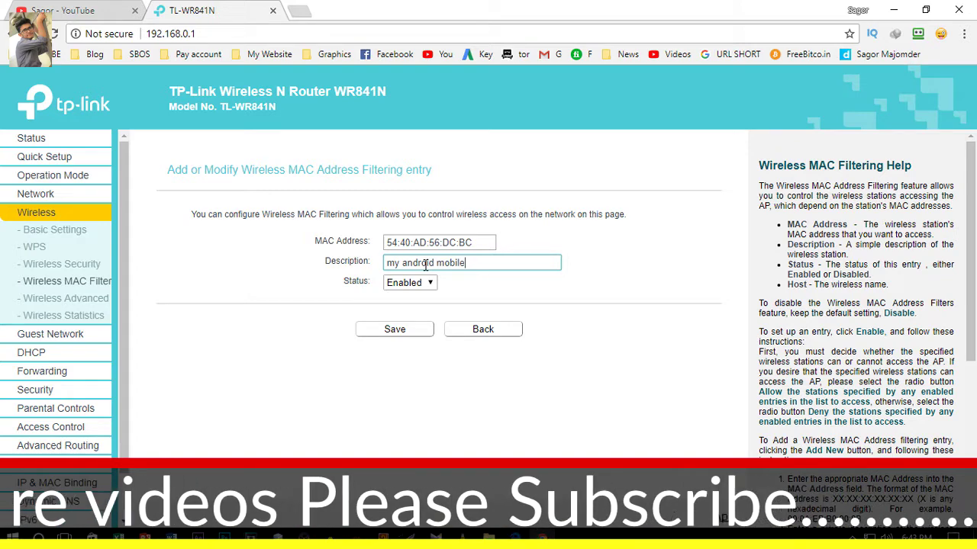
pyautogui.click(402, 283)
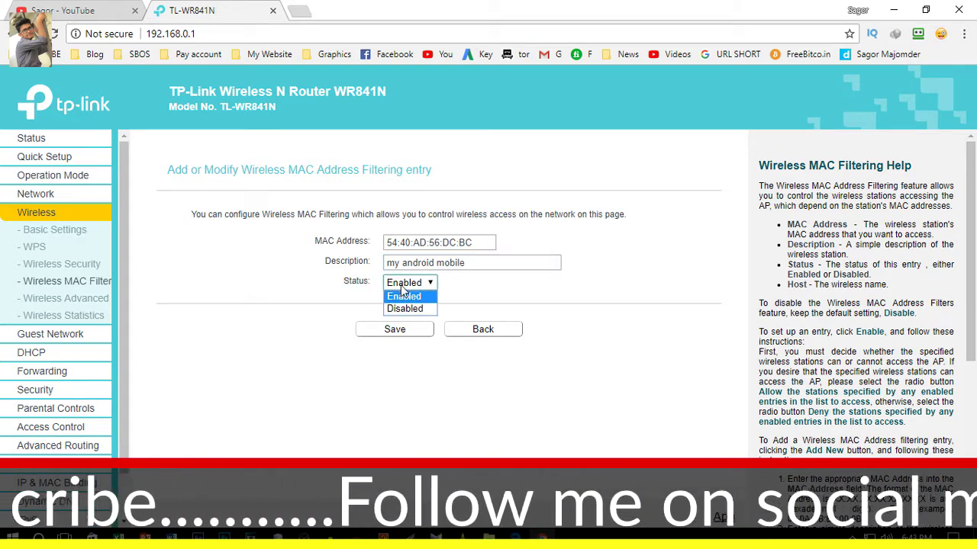
pyautogui.click(406, 294)
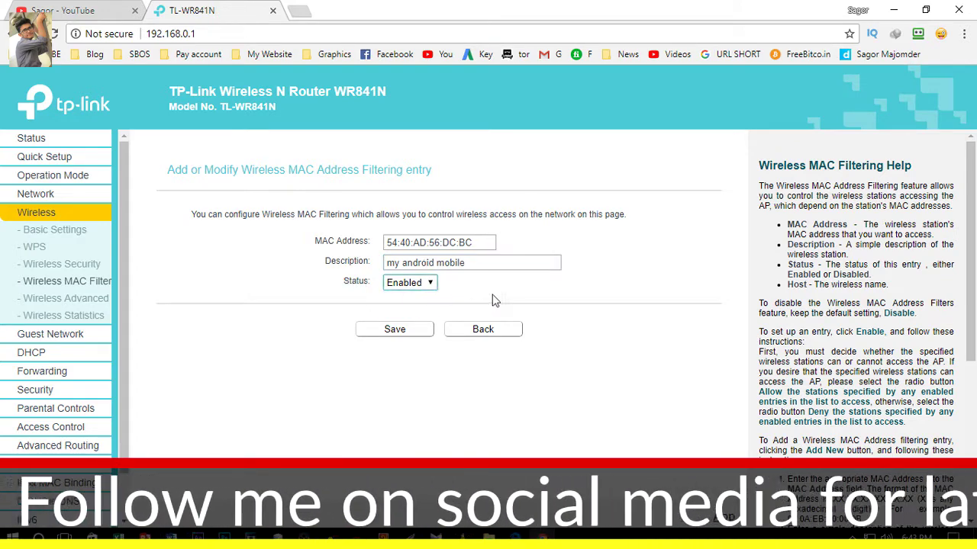
pyautogui.moveTo(344, 288); pyautogui.dragTo(369, 287)
pyautogui.click(387, 300)
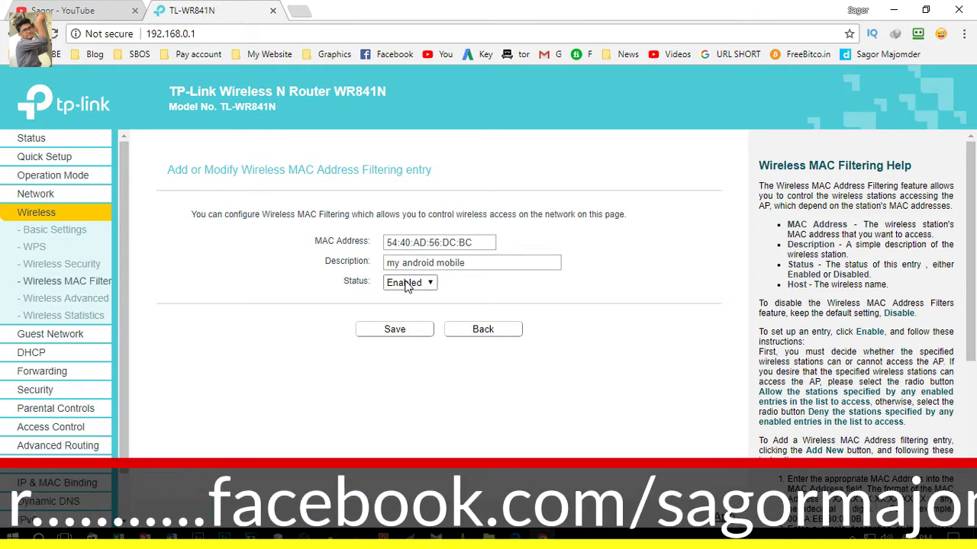
pyautogui.click(407, 284)
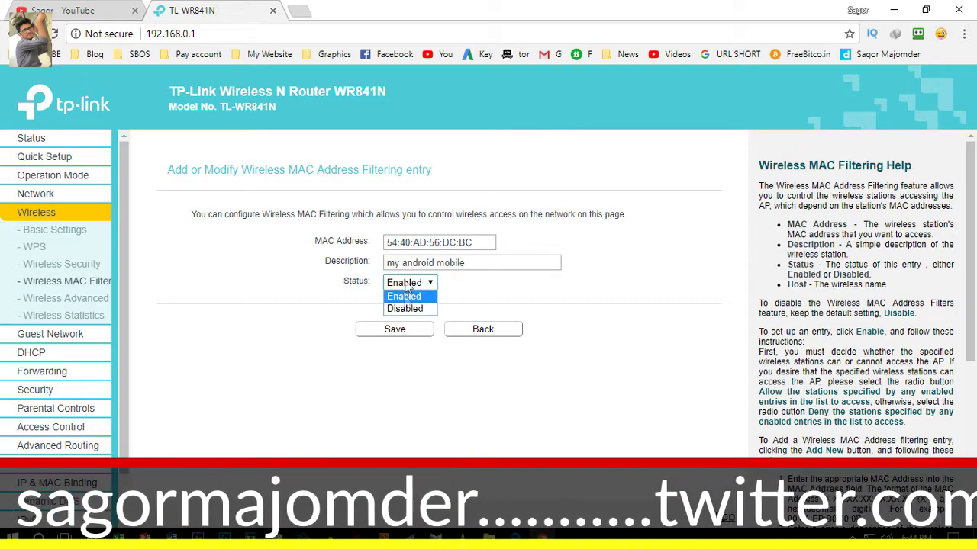
pyautogui.click(405, 309)
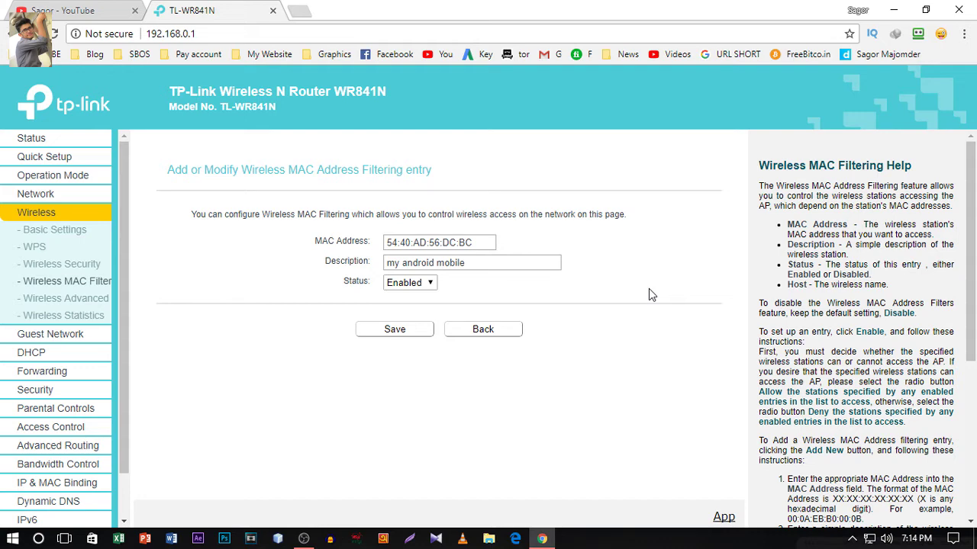
pyautogui.click(394, 329)
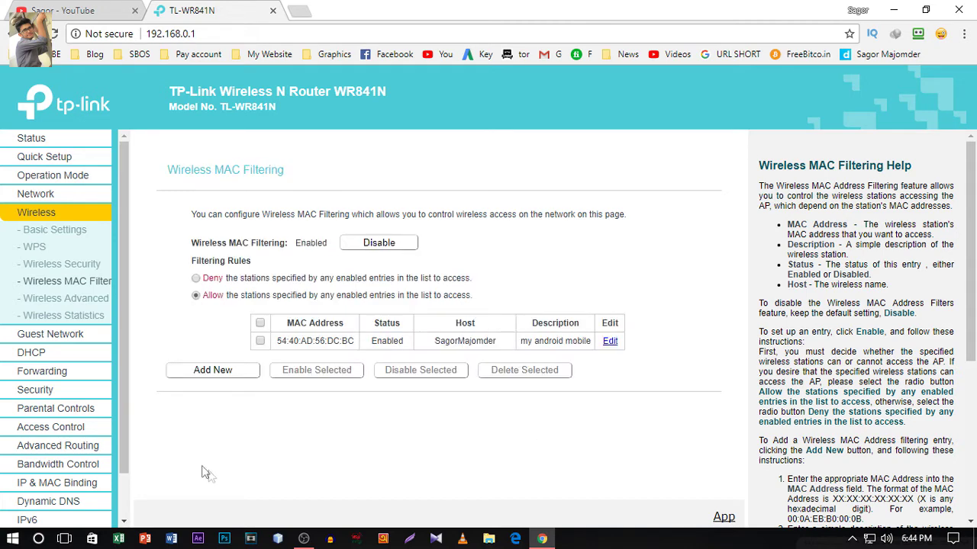
pyautogui.click(73, 319)
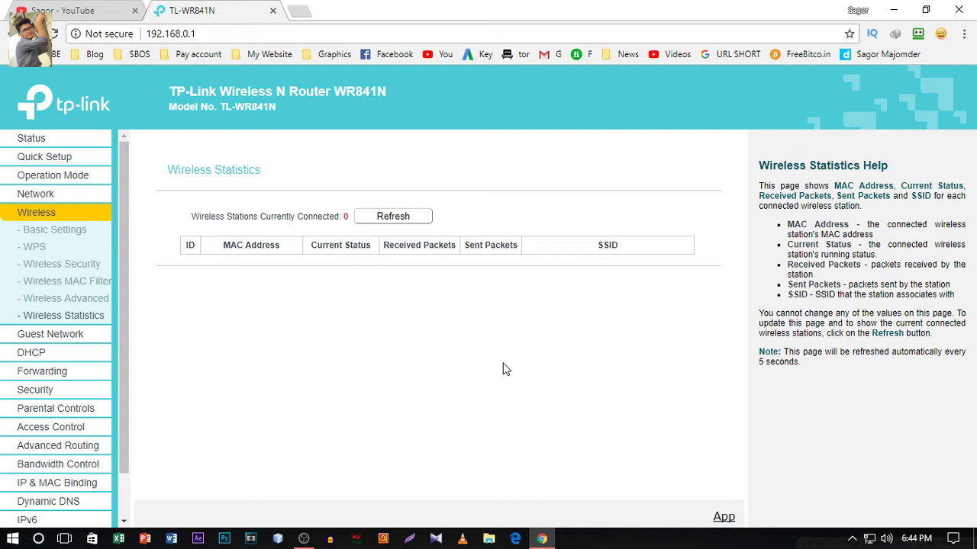
pyautogui.click(392, 216)
pyautogui.click(408, 220)
pyautogui.moveTo(214, 261); pyautogui.dragTo(295, 279)
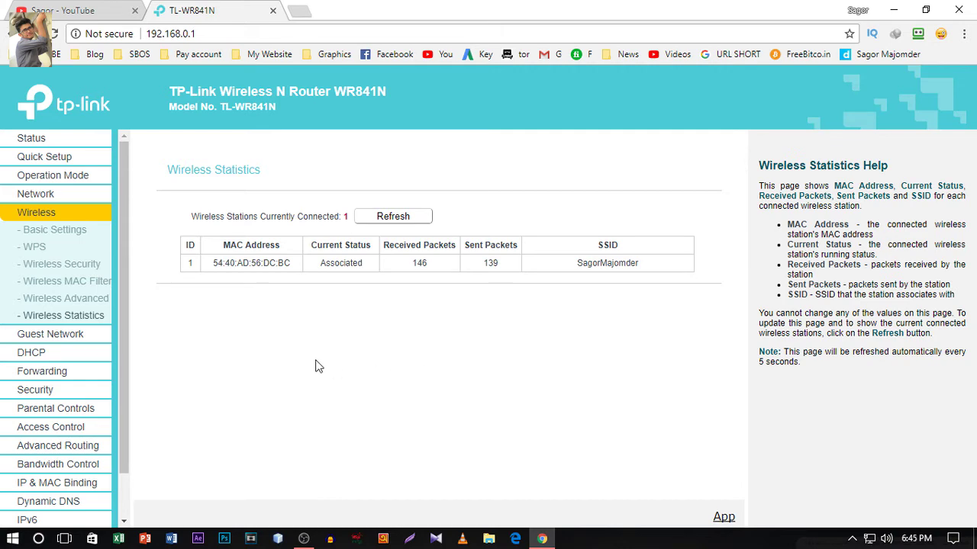
pyautogui.click(42, 353)
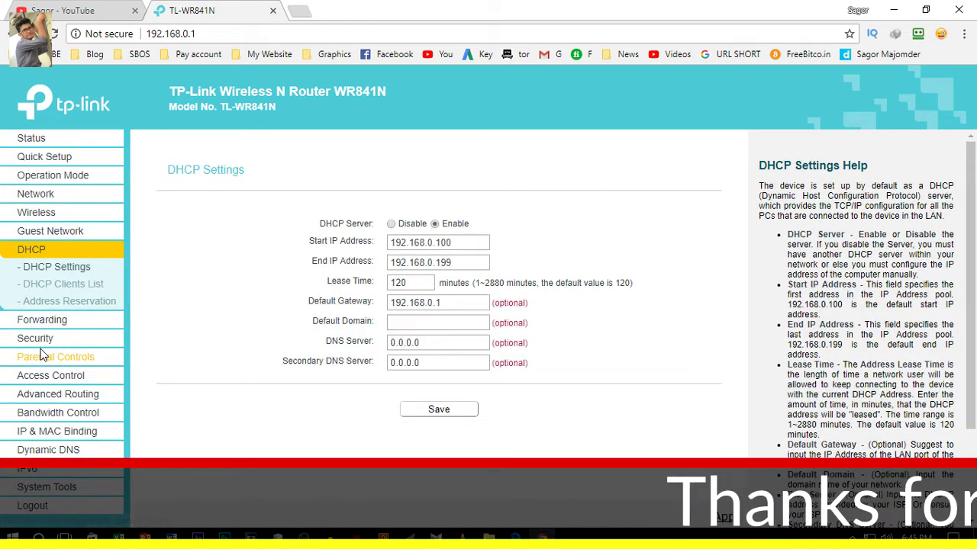
# - In DHCP Clients List, verify the Android phone 54:40:AD:56:DC:BC holds 192.168.0.104 and the desktop 192.168.0.106
pyautogui.click(53, 287)
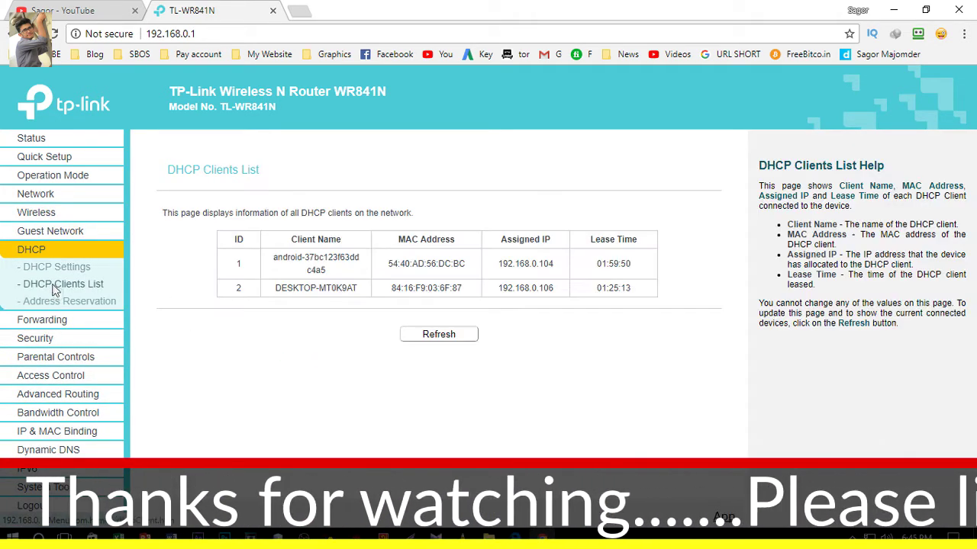
pyautogui.moveTo(272, 257); pyautogui.dragTo(339, 274)
pyautogui.click(279, 270)
pyautogui.moveTo(279, 270)
pyautogui.mouseDown()
pyautogui.moveTo(336, 274)
pyautogui.moveTo(274, 258)
pyautogui.mouseUp()
pyautogui.click(330, 276)
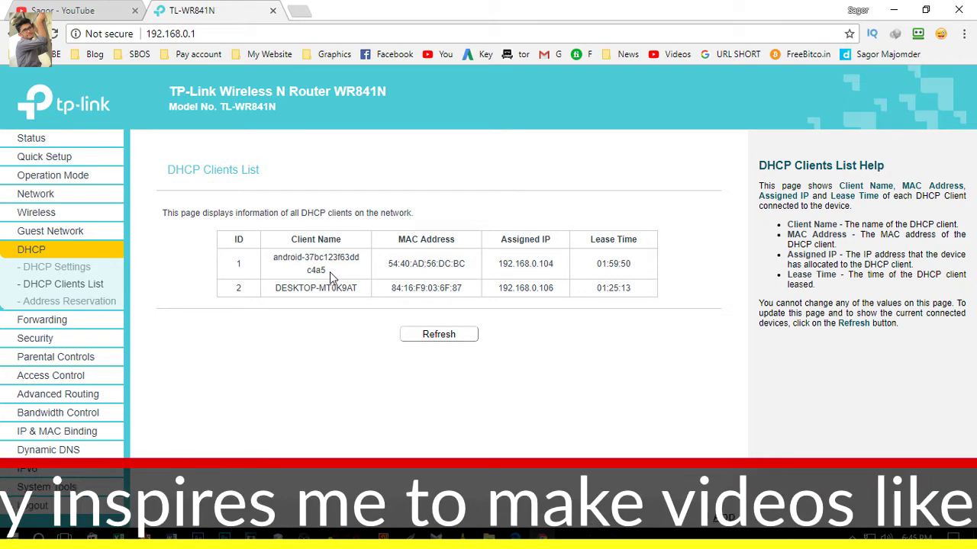
pyautogui.moveTo(326, 272); pyautogui.dragTo(275, 258)
pyautogui.click(324, 275)
pyautogui.click(314, 273)
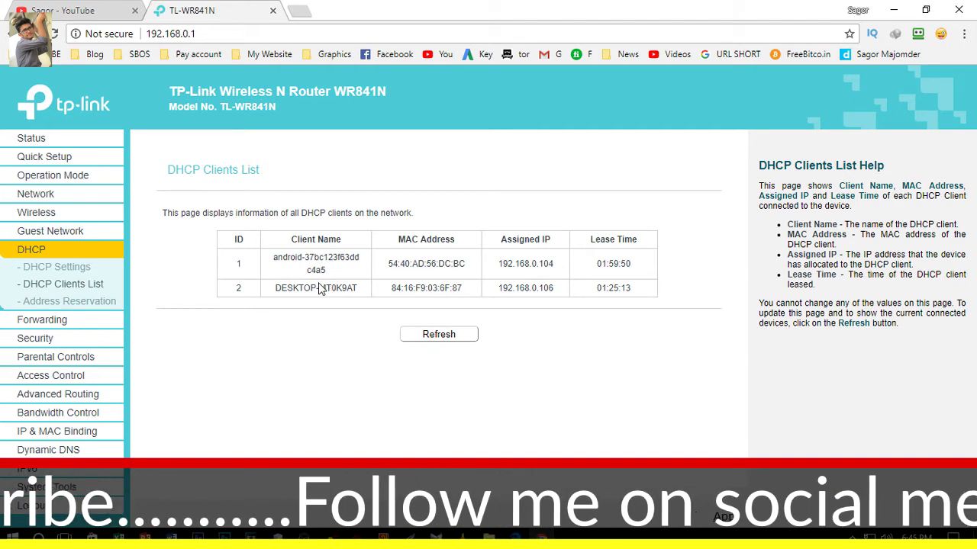
pyautogui.moveTo(275, 292); pyautogui.dragTo(365, 290)
pyautogui.click(363, 292)
pyautogui.moveTo(272, 257); pyautogui.dragTo(336, 271)
pyautogui.click(340, 277)
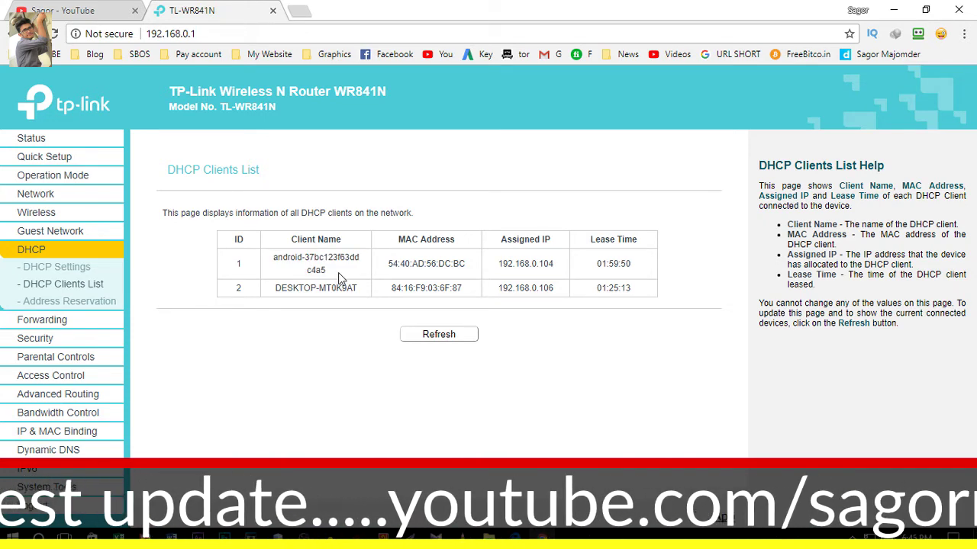
pyautogui.moveTo(387, 263)
pyautogui.mouseDown()
pyautogui.moveTo(466, 266)
pyautogui.moveTo(389, 264)
pyautogui.mouseUp()
pyautogui.click(478, 284)
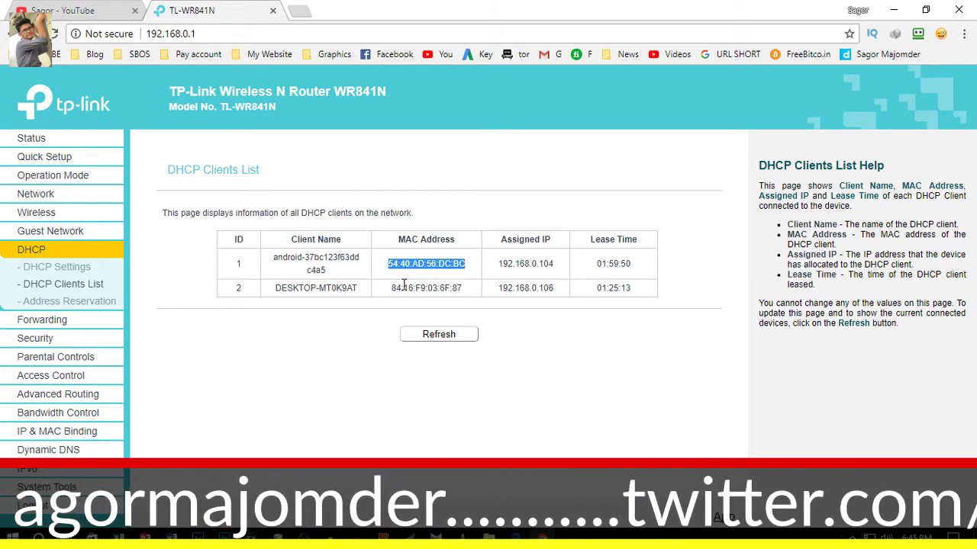
pyautogui.click(407, 267)
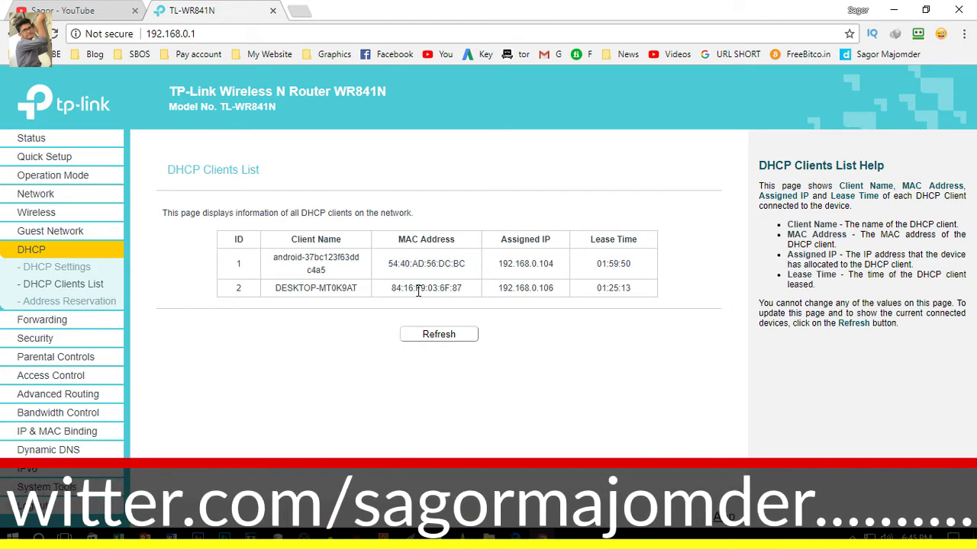